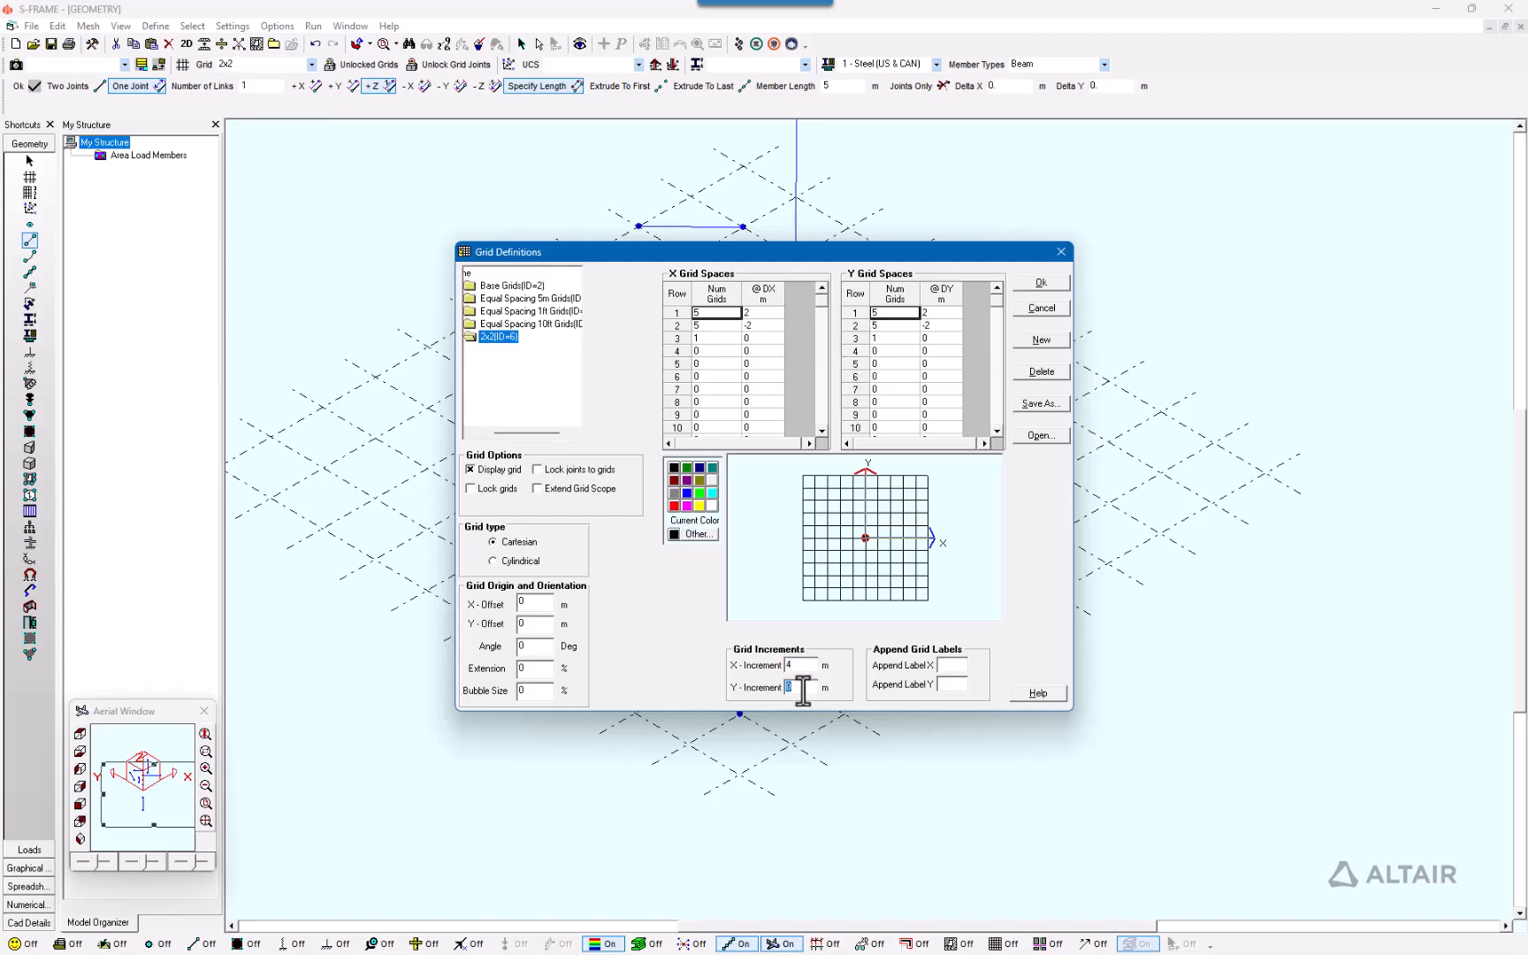
Set the 2x2 grid's Y increment to 3 m, lock joints to grids, and apply the definition.
text(3)
click(537, 469)
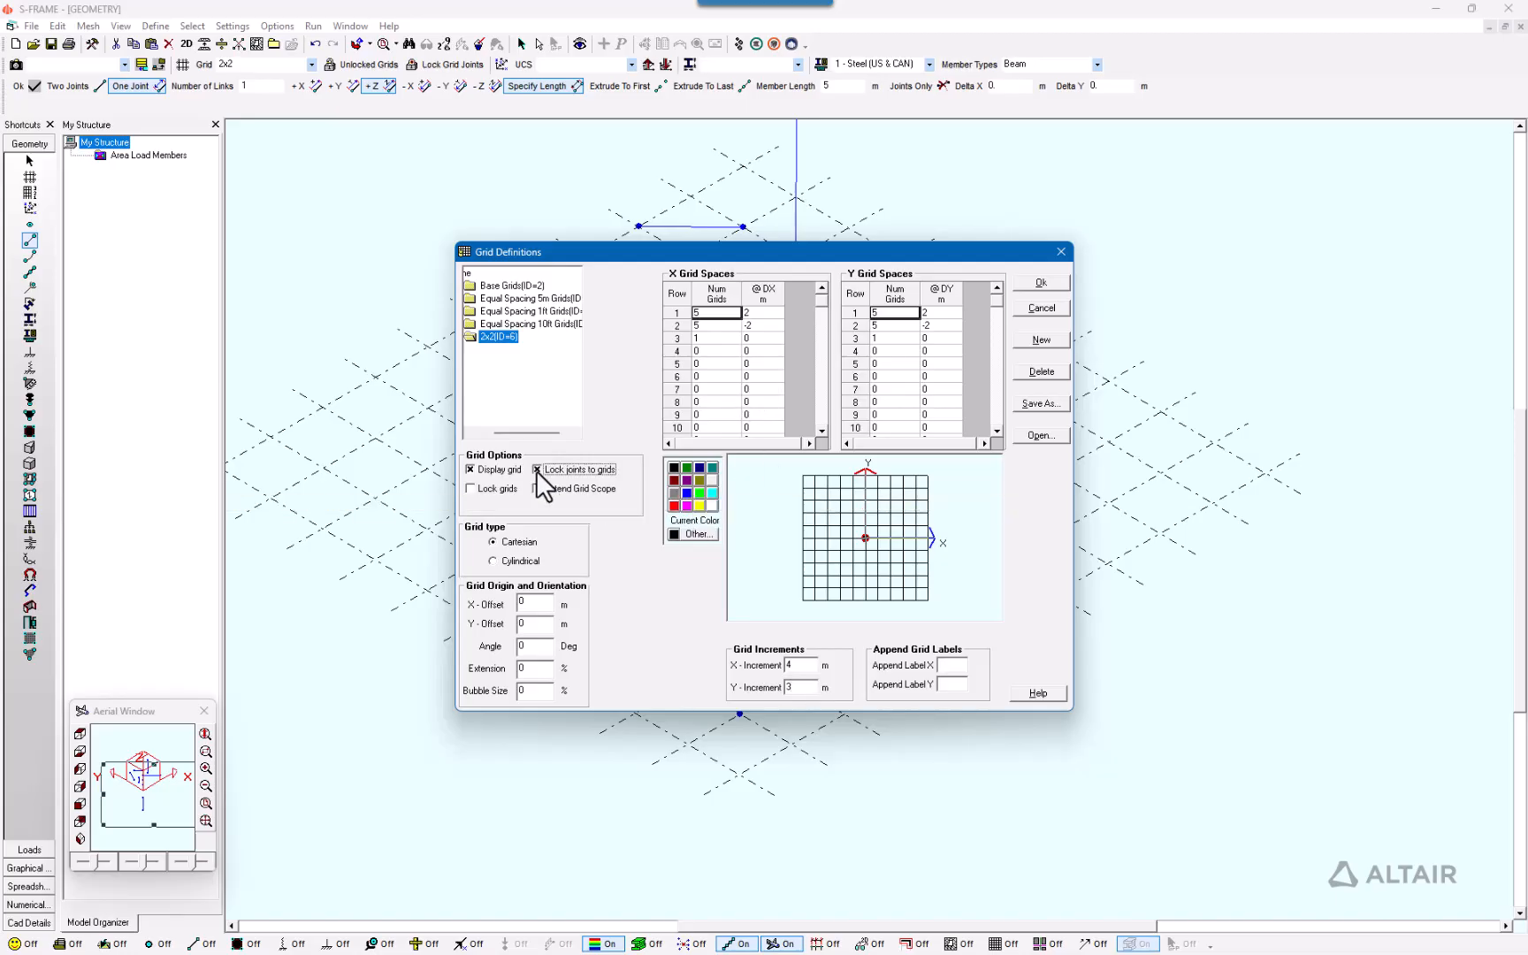
click(1030, 283)
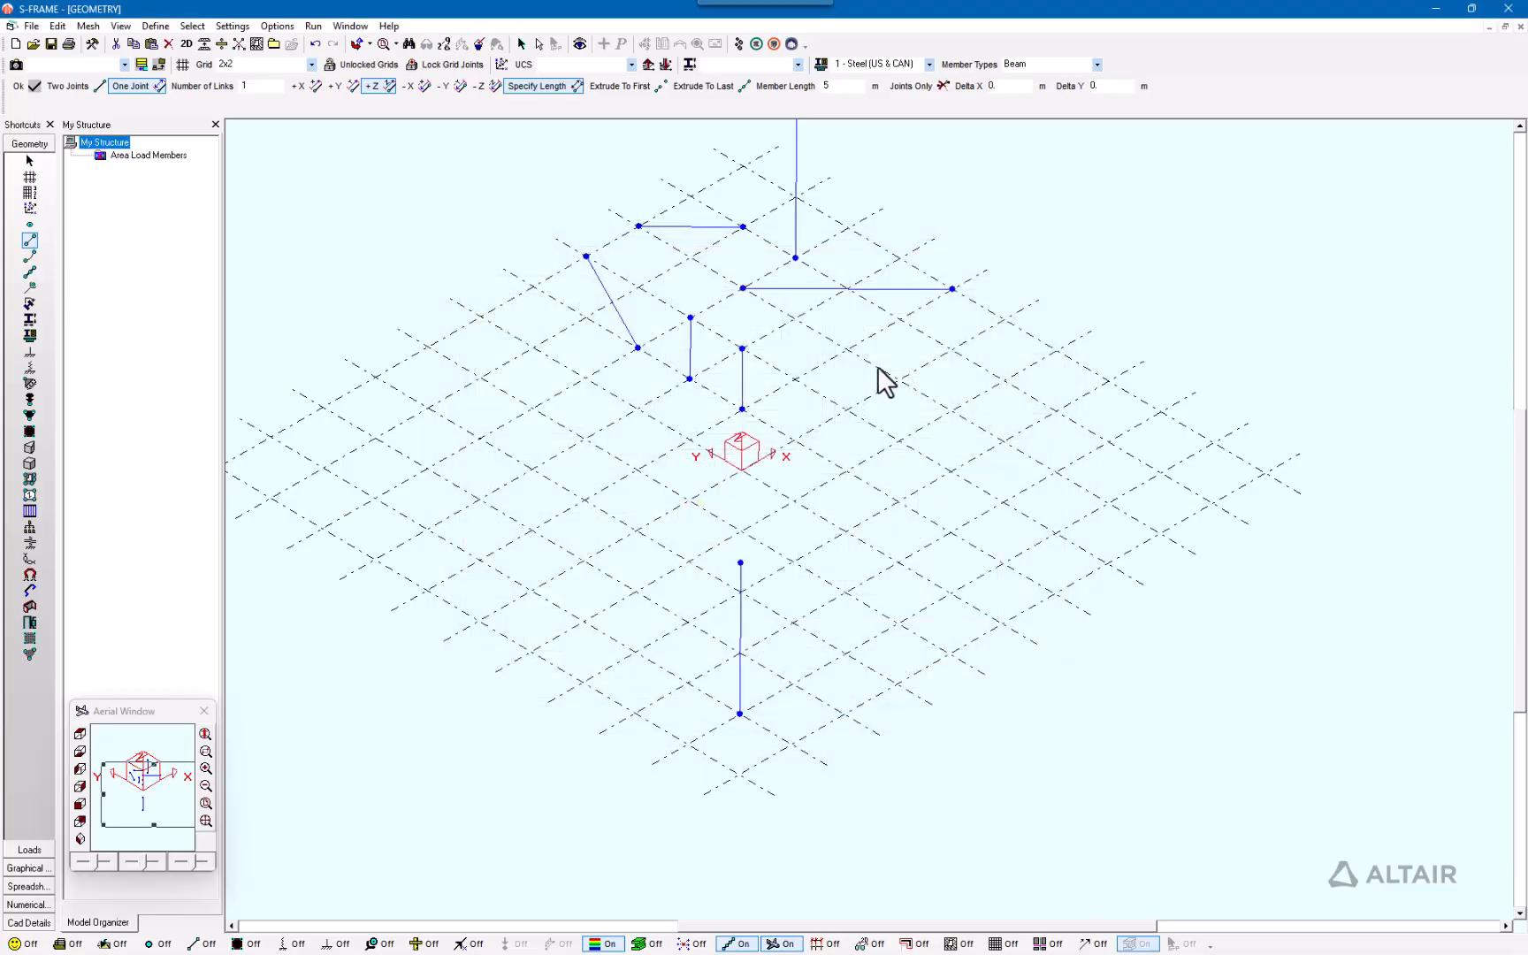
Move the first X grid line beside the origin, with its attached joints, to X = -18 m.
click(767, 426)
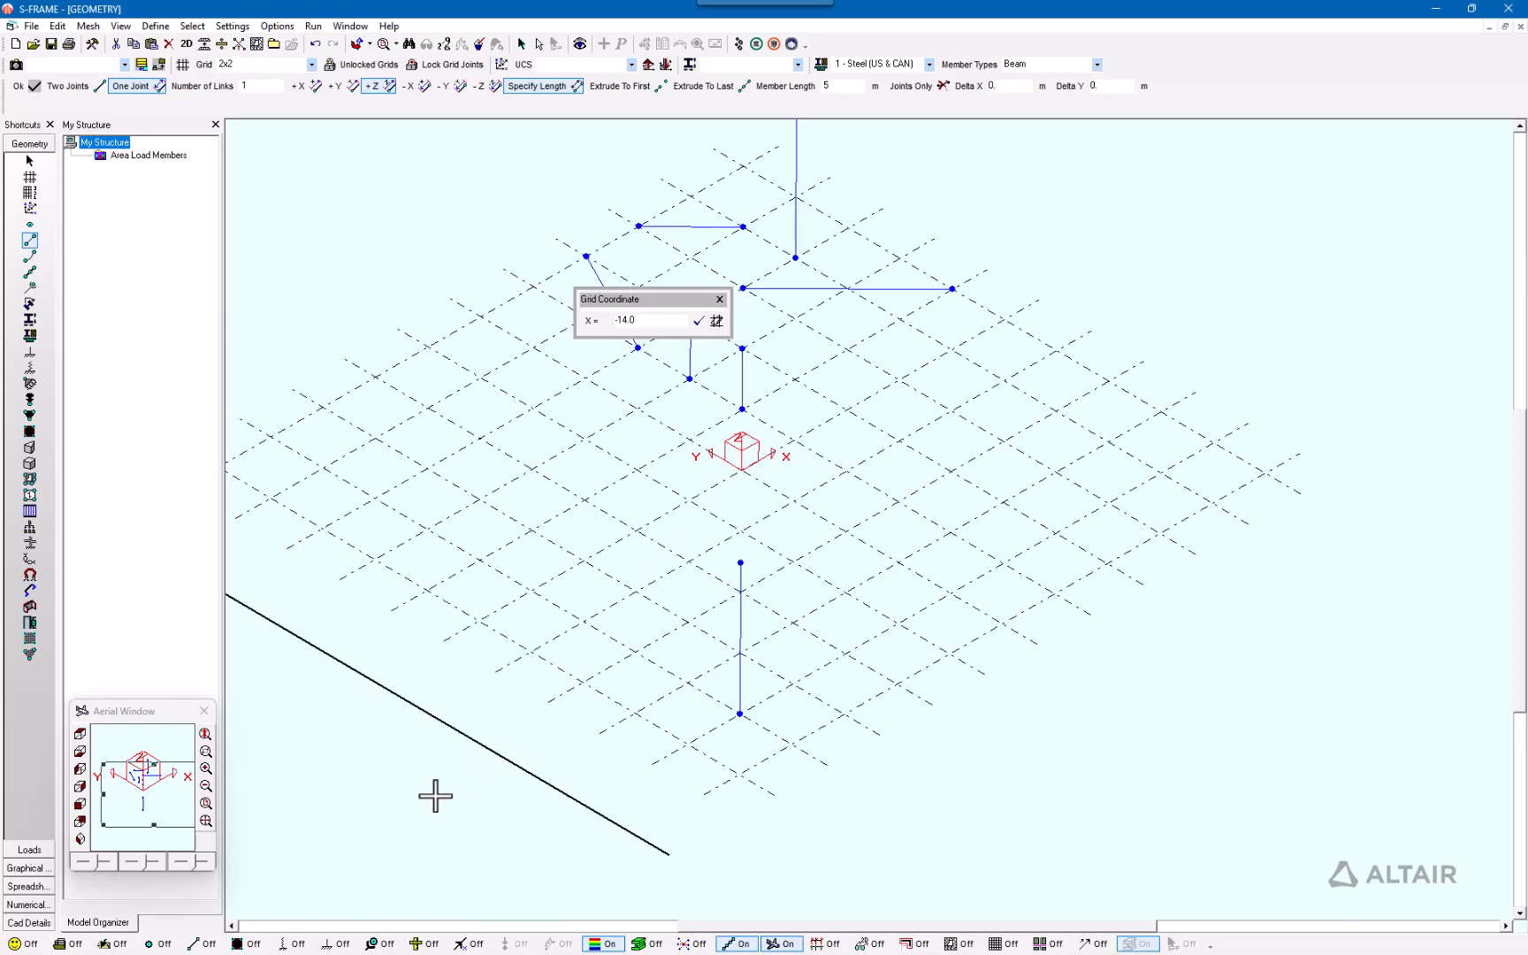
click(397, 819)
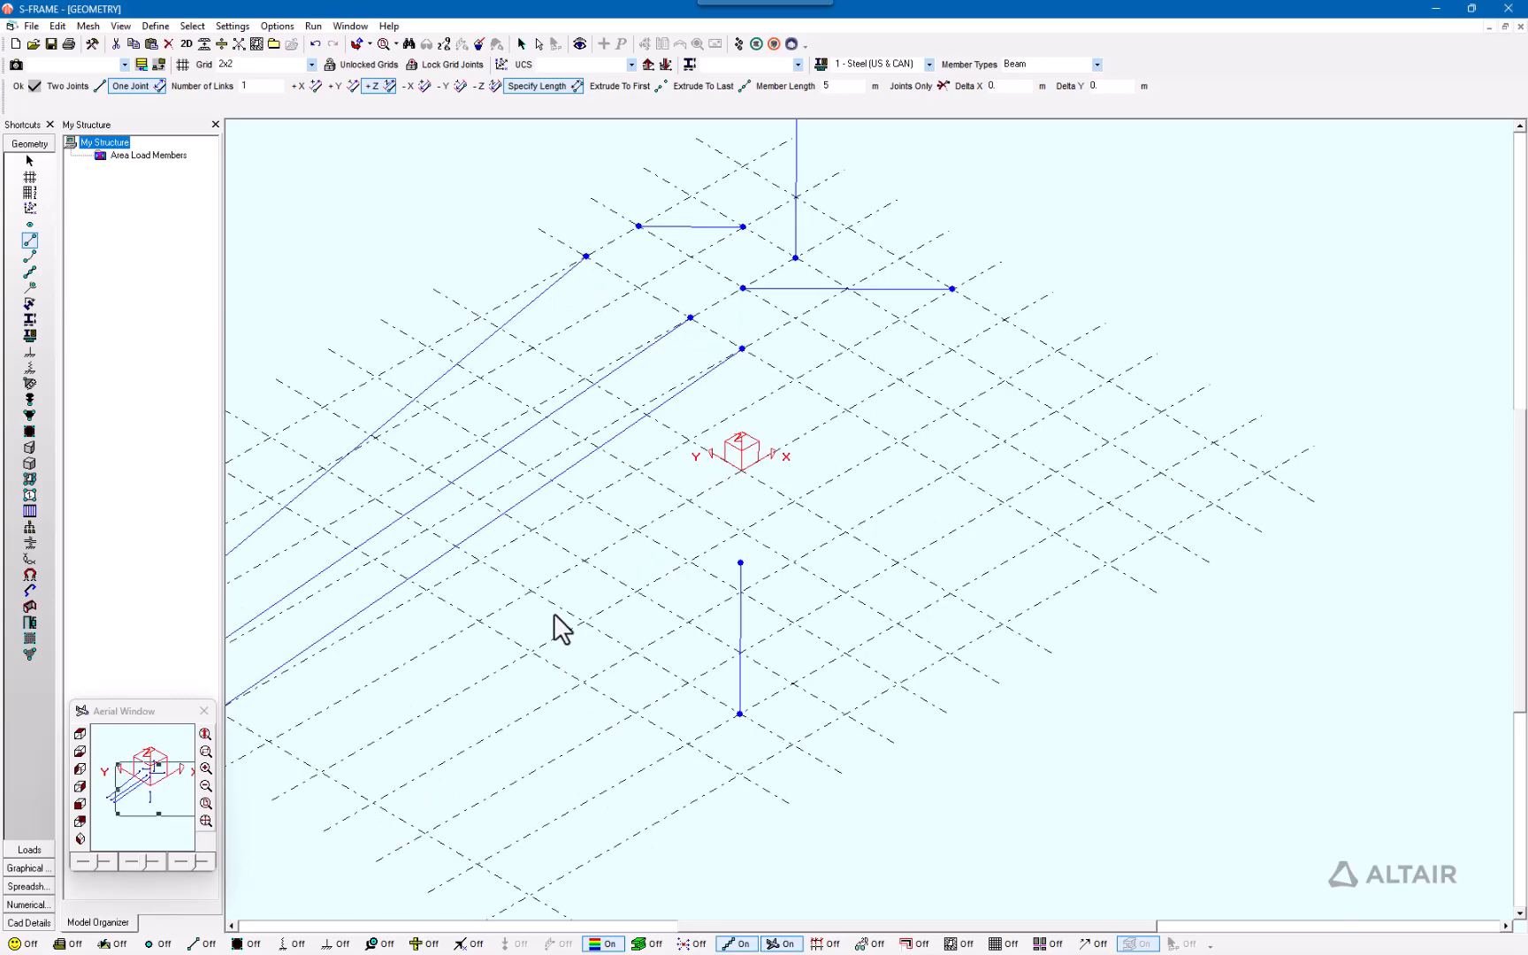
middle_drag(556, 625, 830, 467)
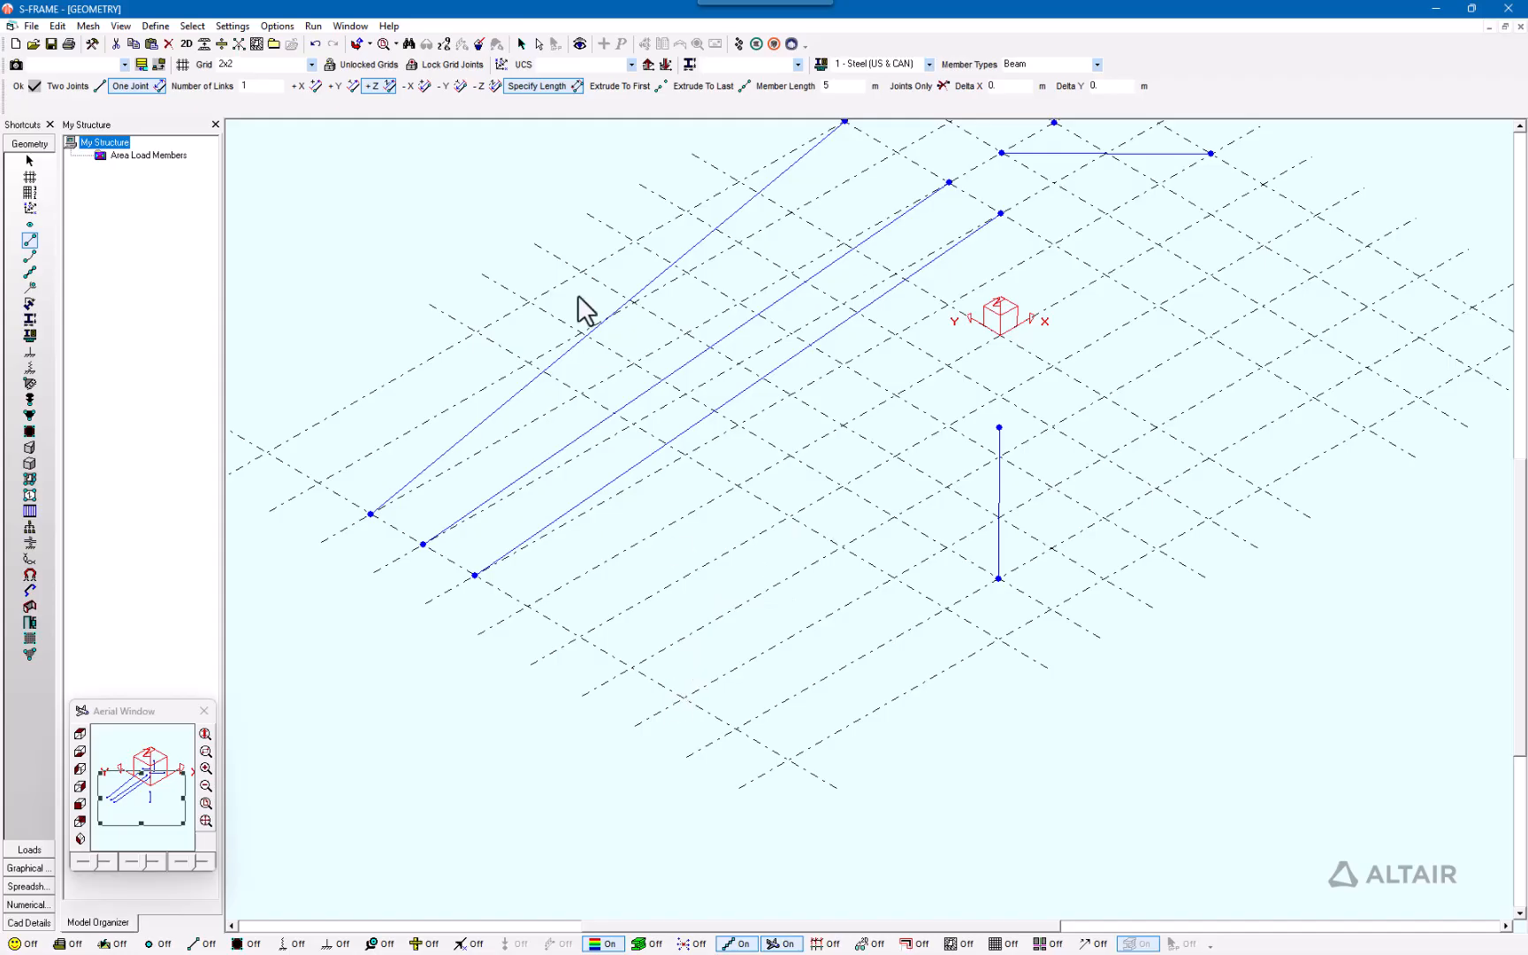
Inspect rows 2 to 5 of the X grid spaces in the 2x2 grid's definition, leaving it unchanged.
click(180, 66)
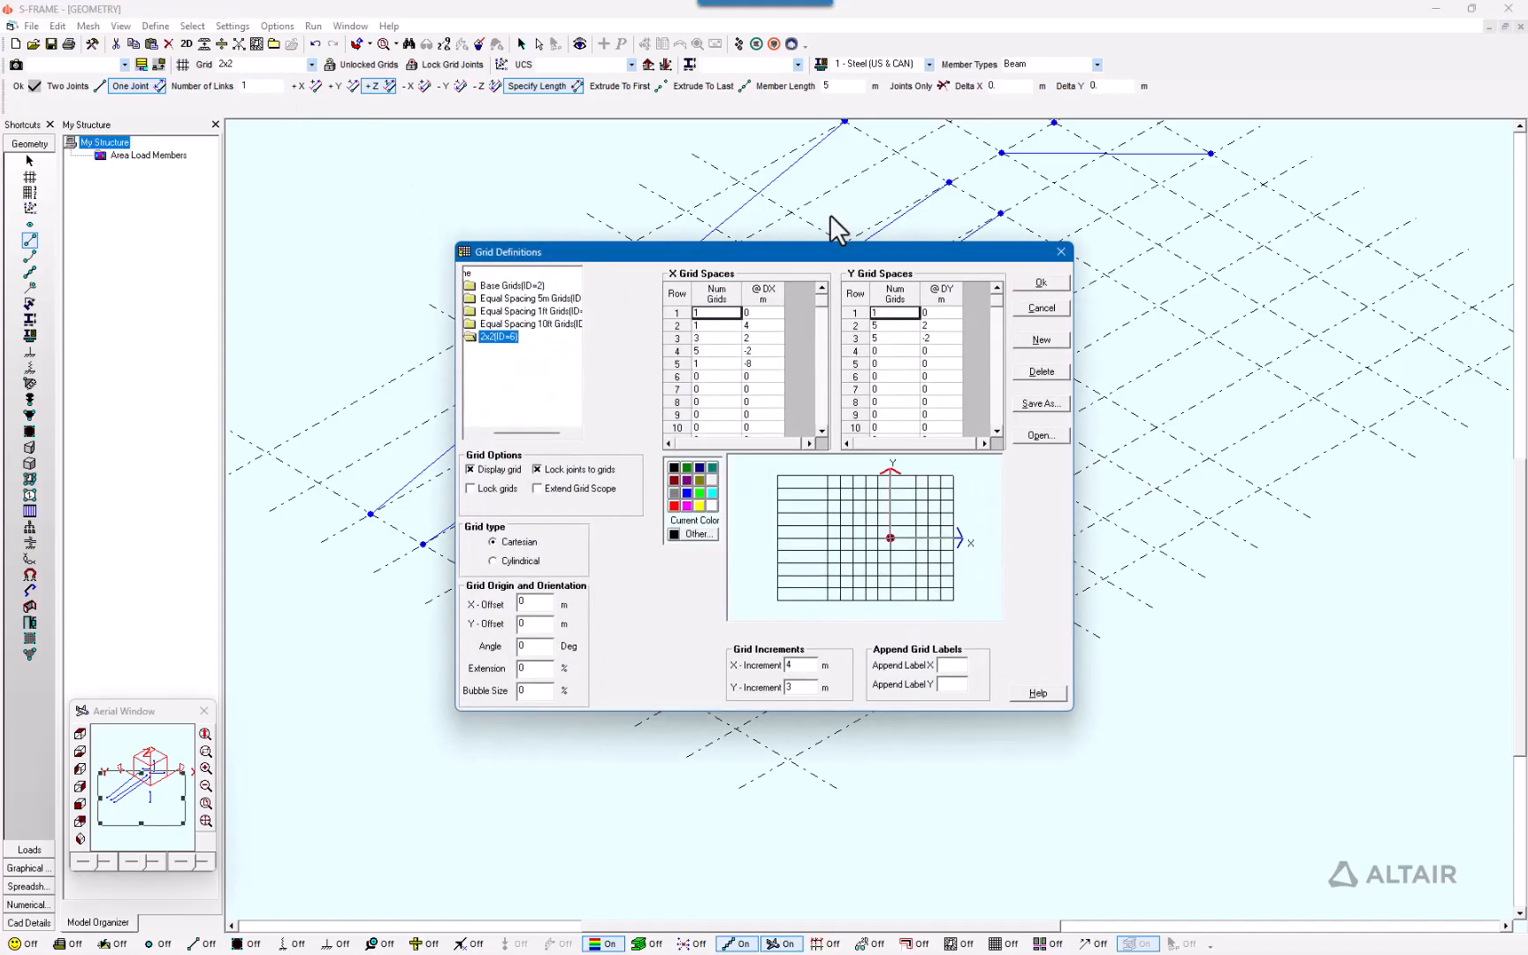
click(708, 326)
drag(709, 325, 749, 367)
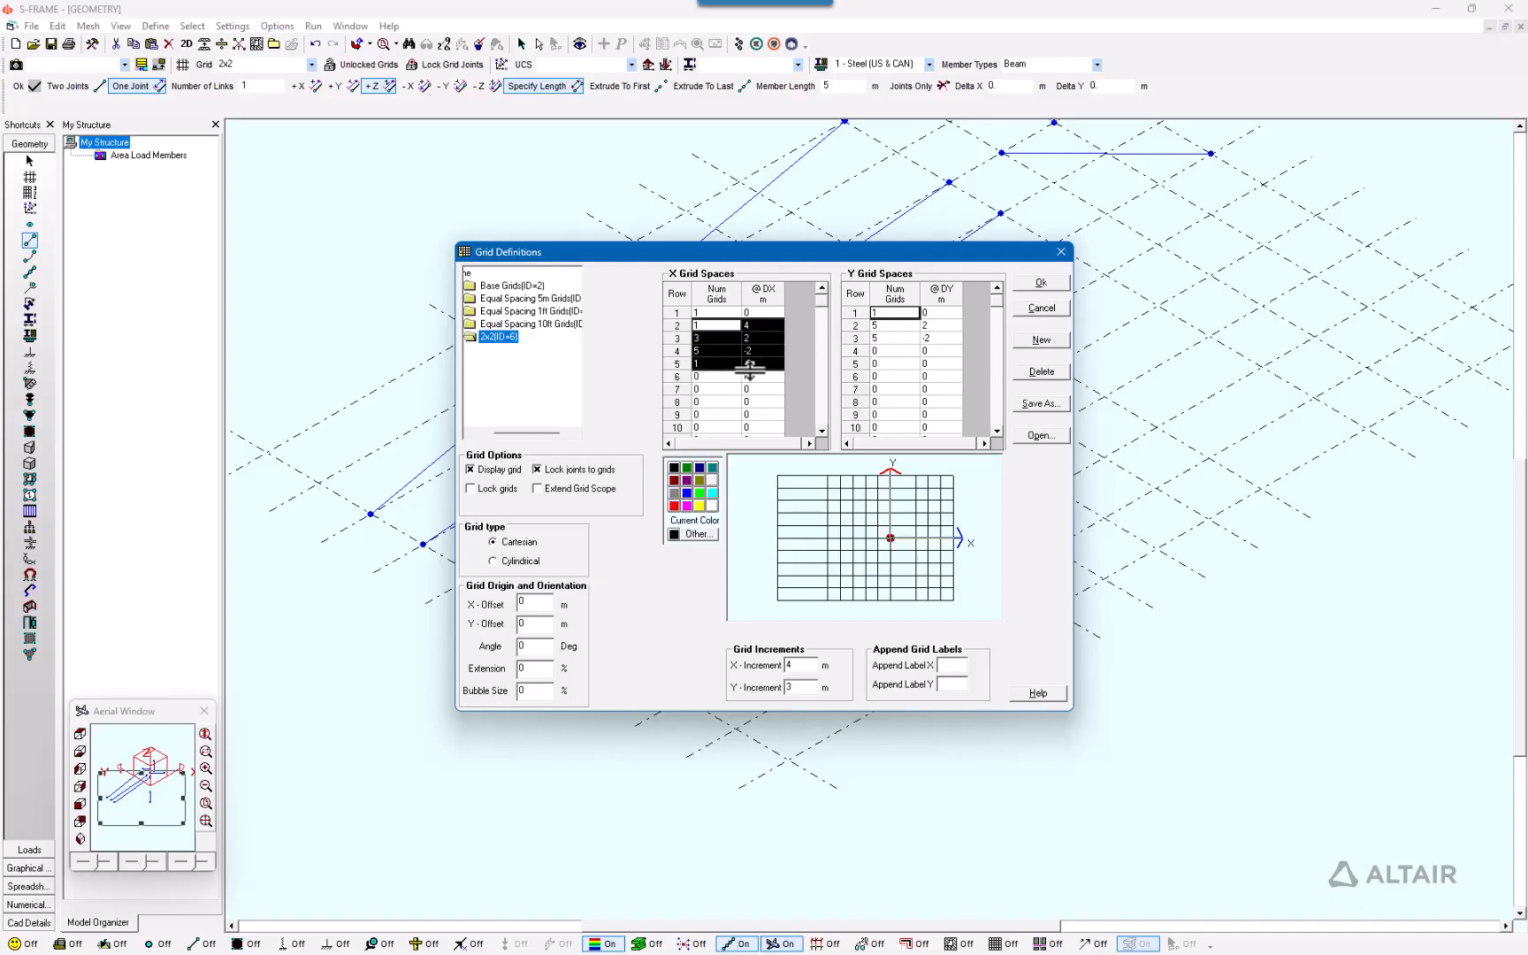
click(1044, 309)
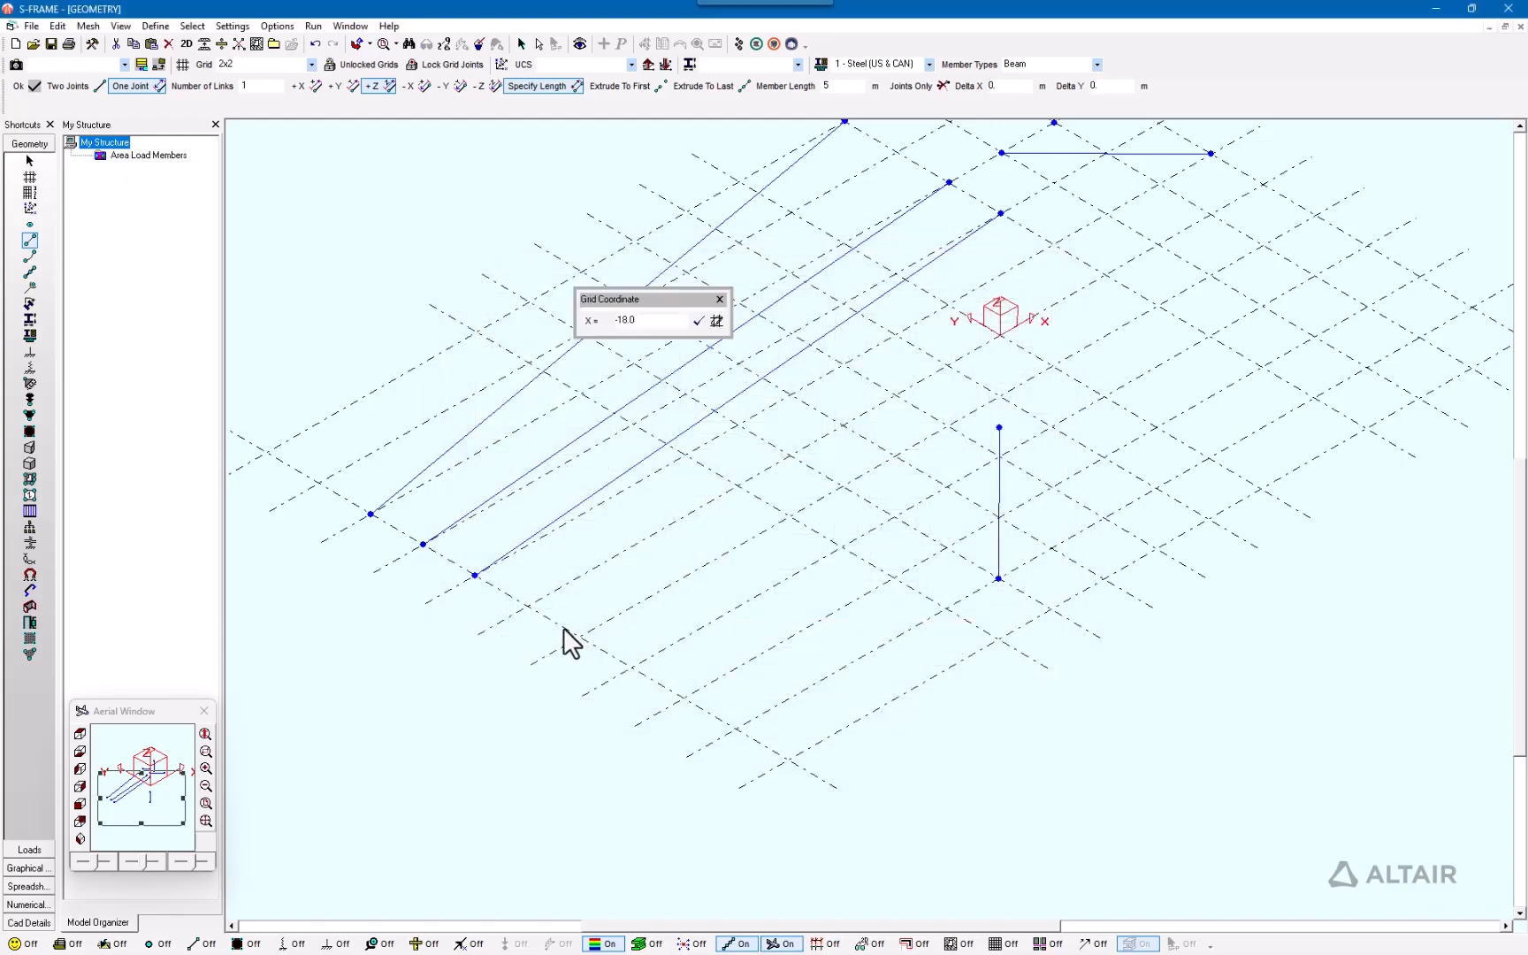
Move the grid line at X = -18 m back to its original place beside the origin.
click(1024, 281)
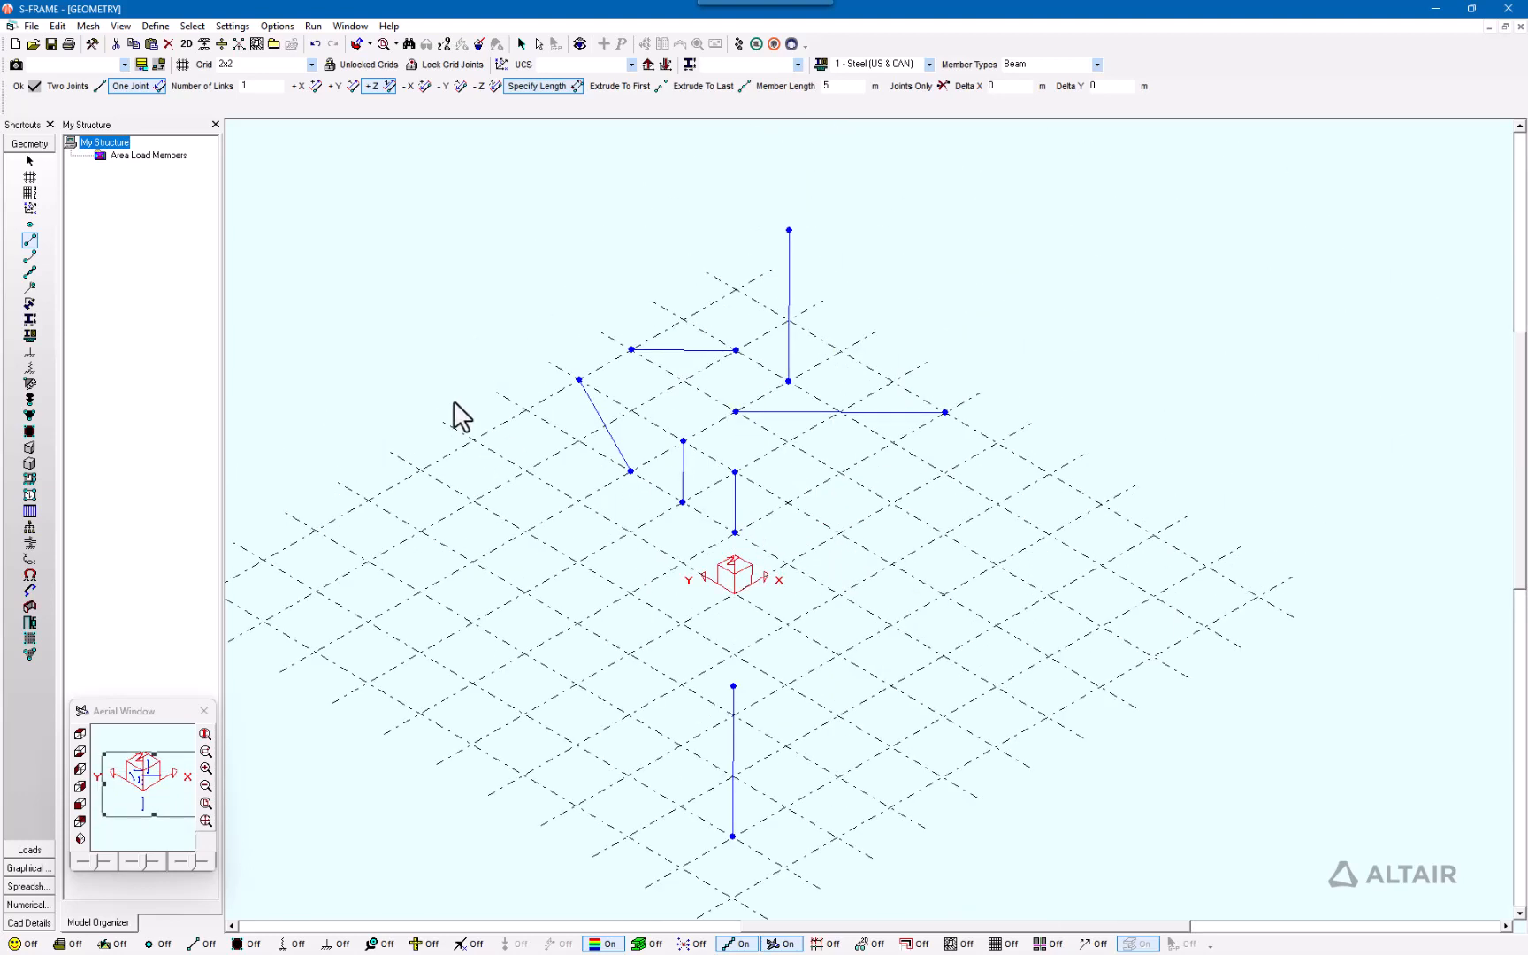
middle_drag(570, 336, 601, 271)
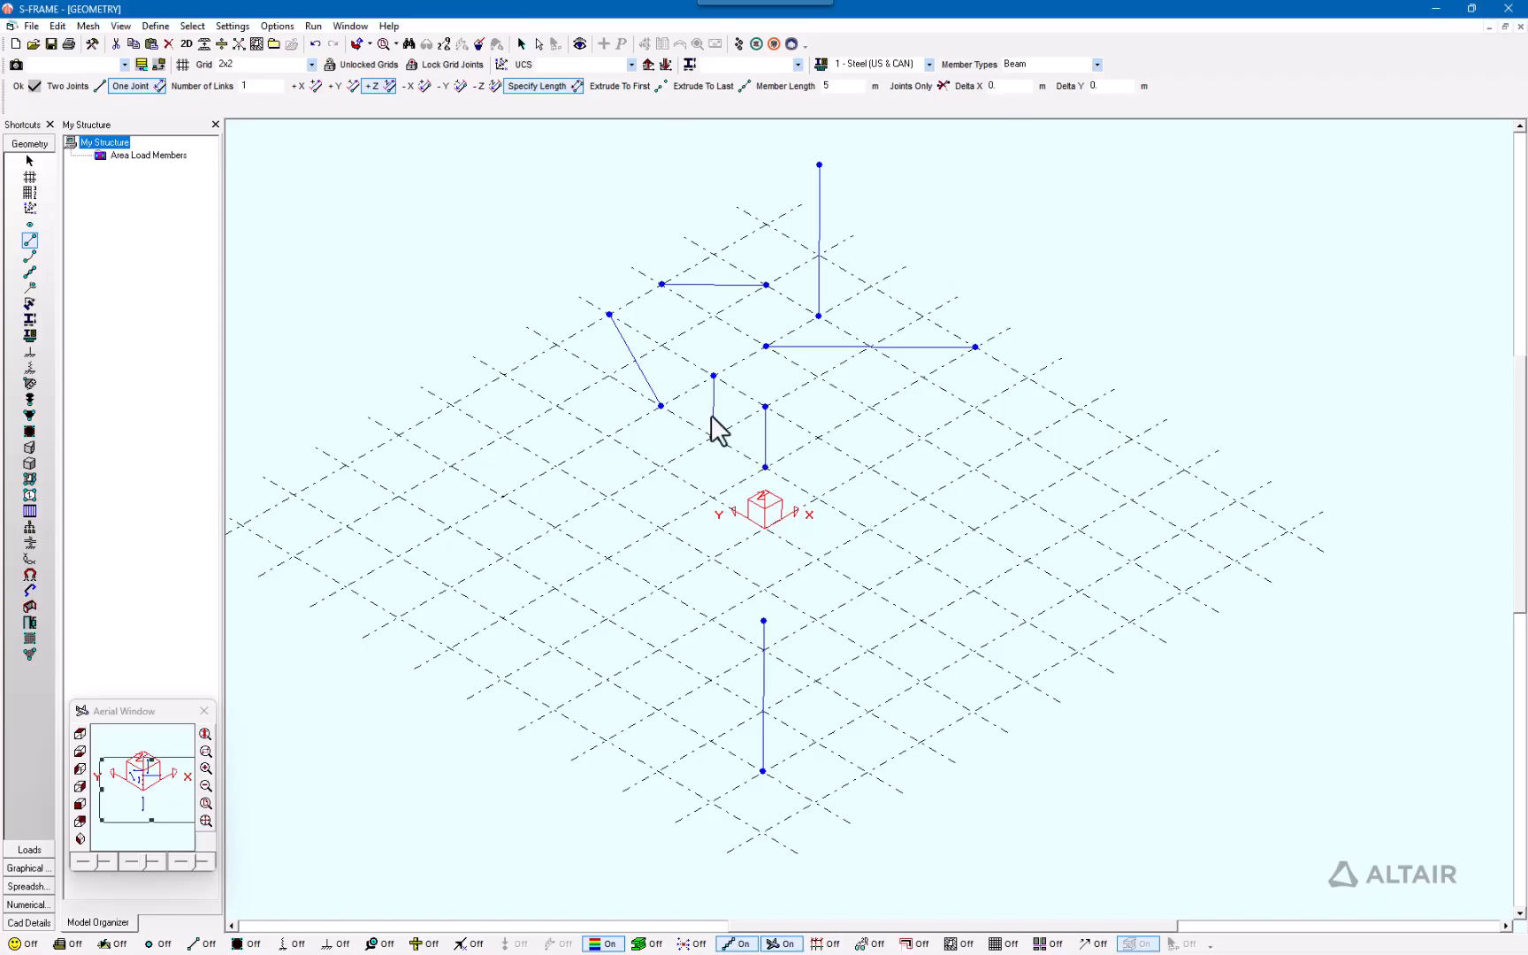
Turn off locking of joints to grids for the 2x2 grid and apply the definition.
click(182, 64)
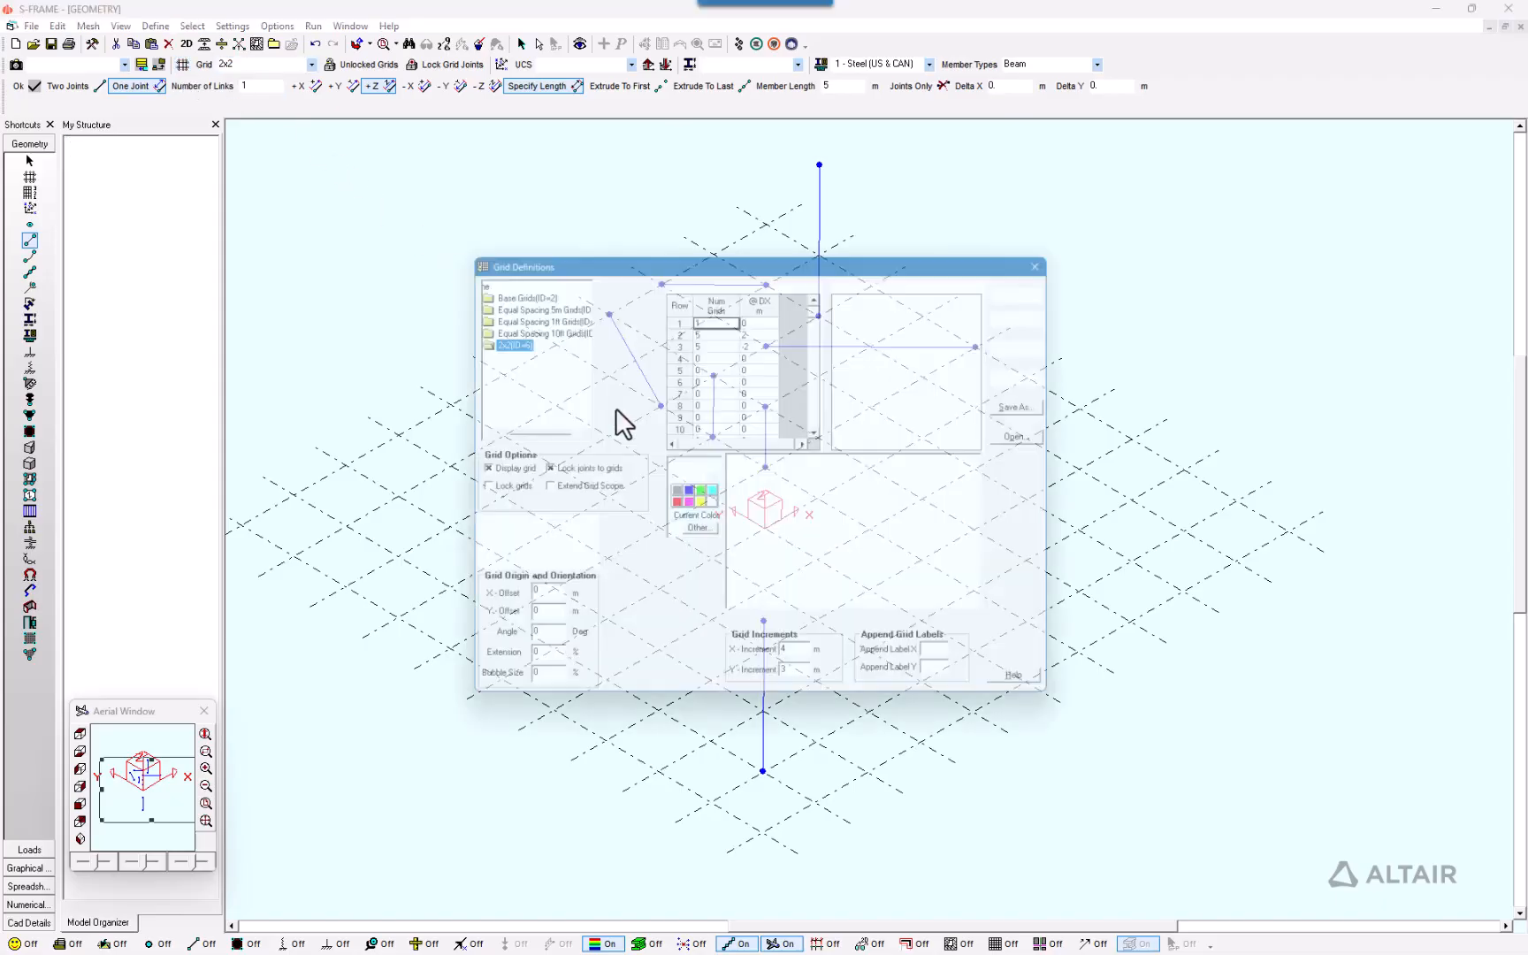
click(537, 469)
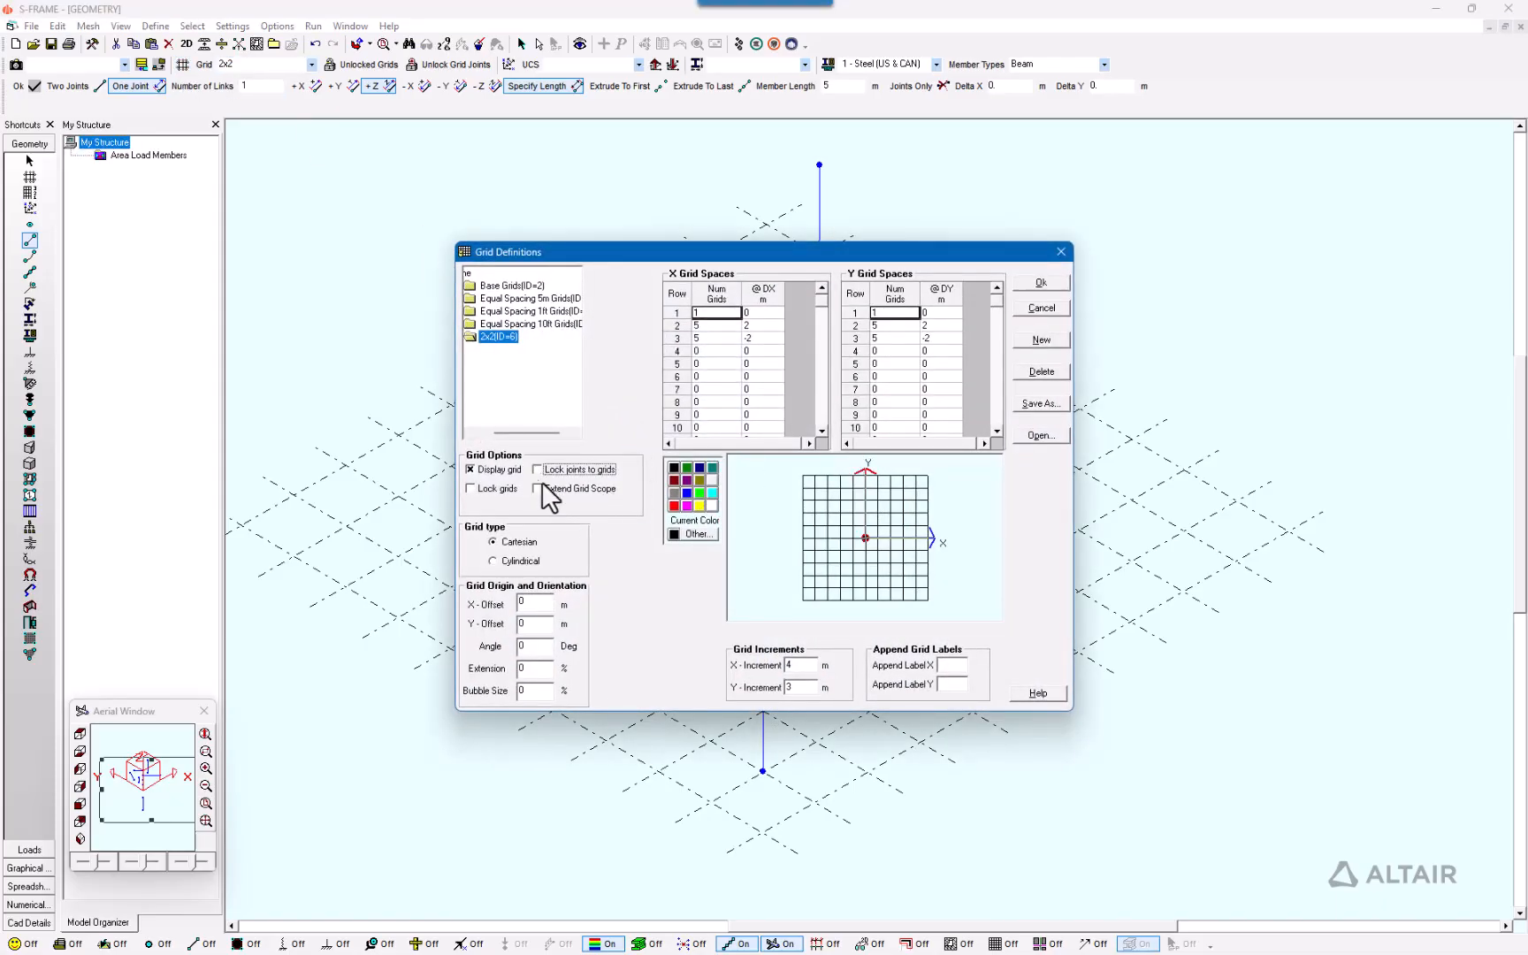
click(1041, 282)
Move an X grid line beyond the grid's negative X edge without its joints, and return it to its original place.
middle_drag(812, 495, 1010, 331)
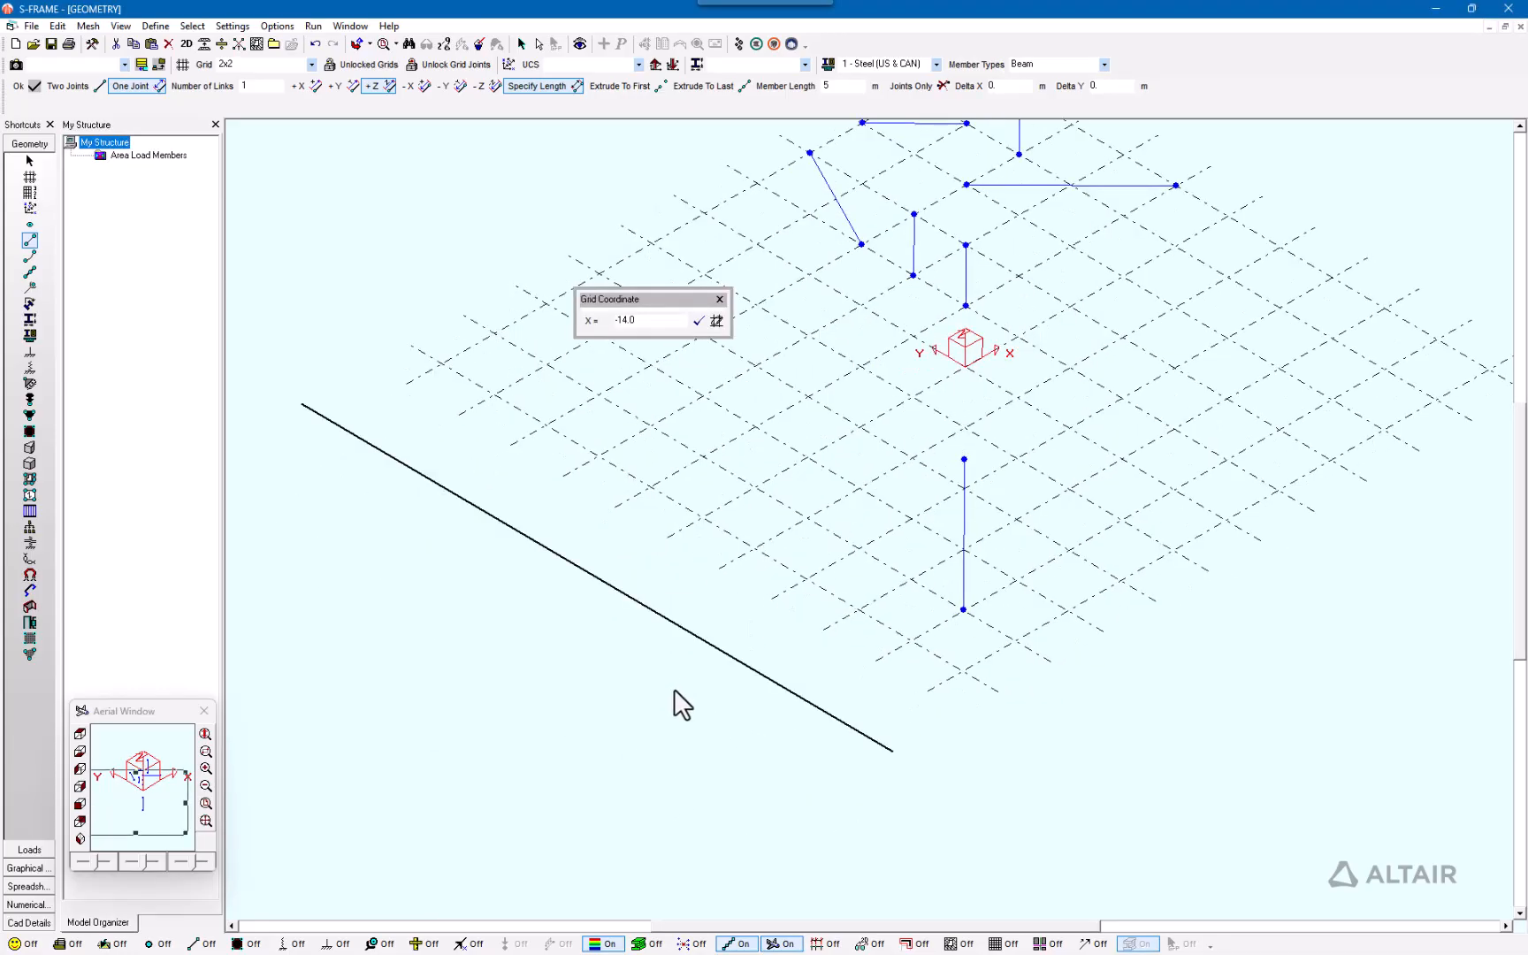
click(637, 727)
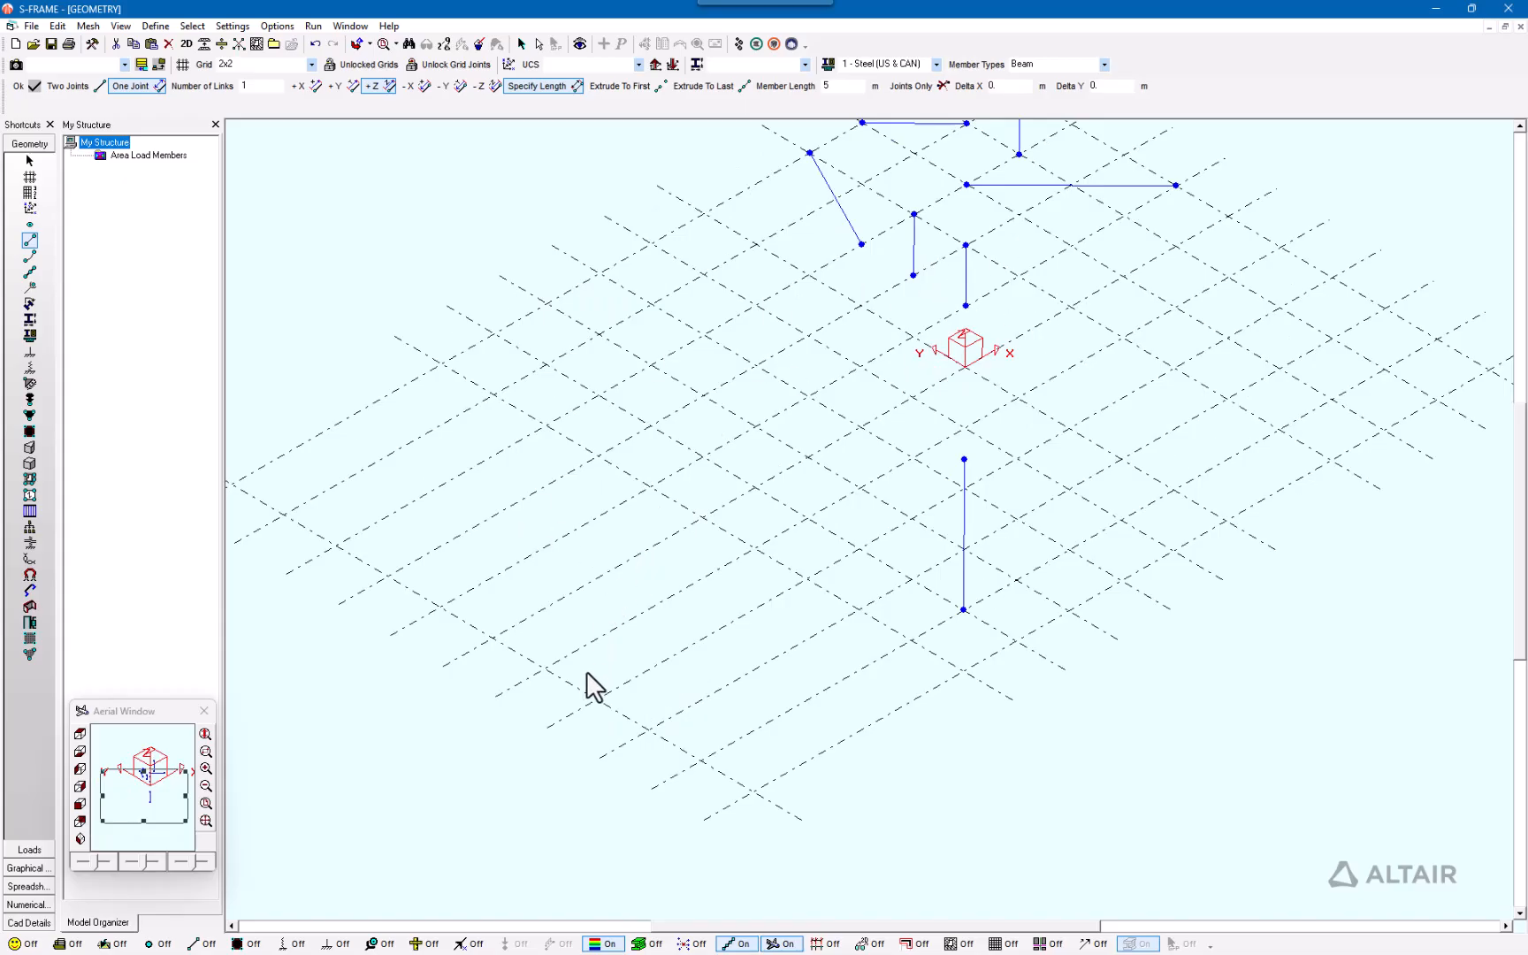
drag(577, 692, 1039, 326)
middle_drag(915, 390, 768, 528)
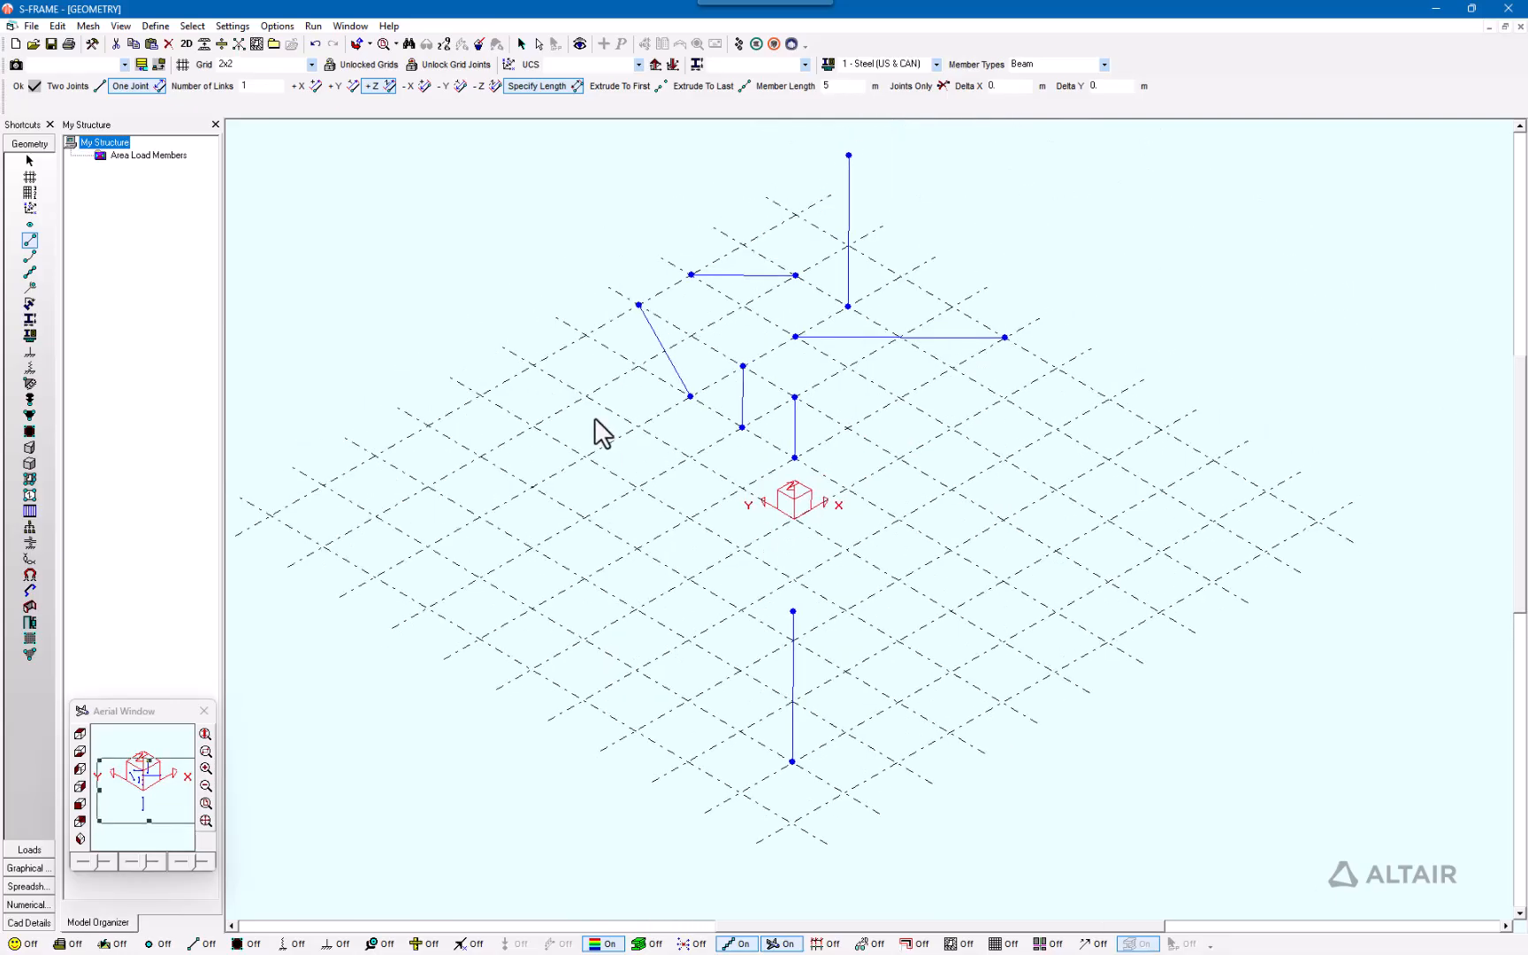
Lock the 2x2 grid against movement and apply the definition.
click(182, 65)
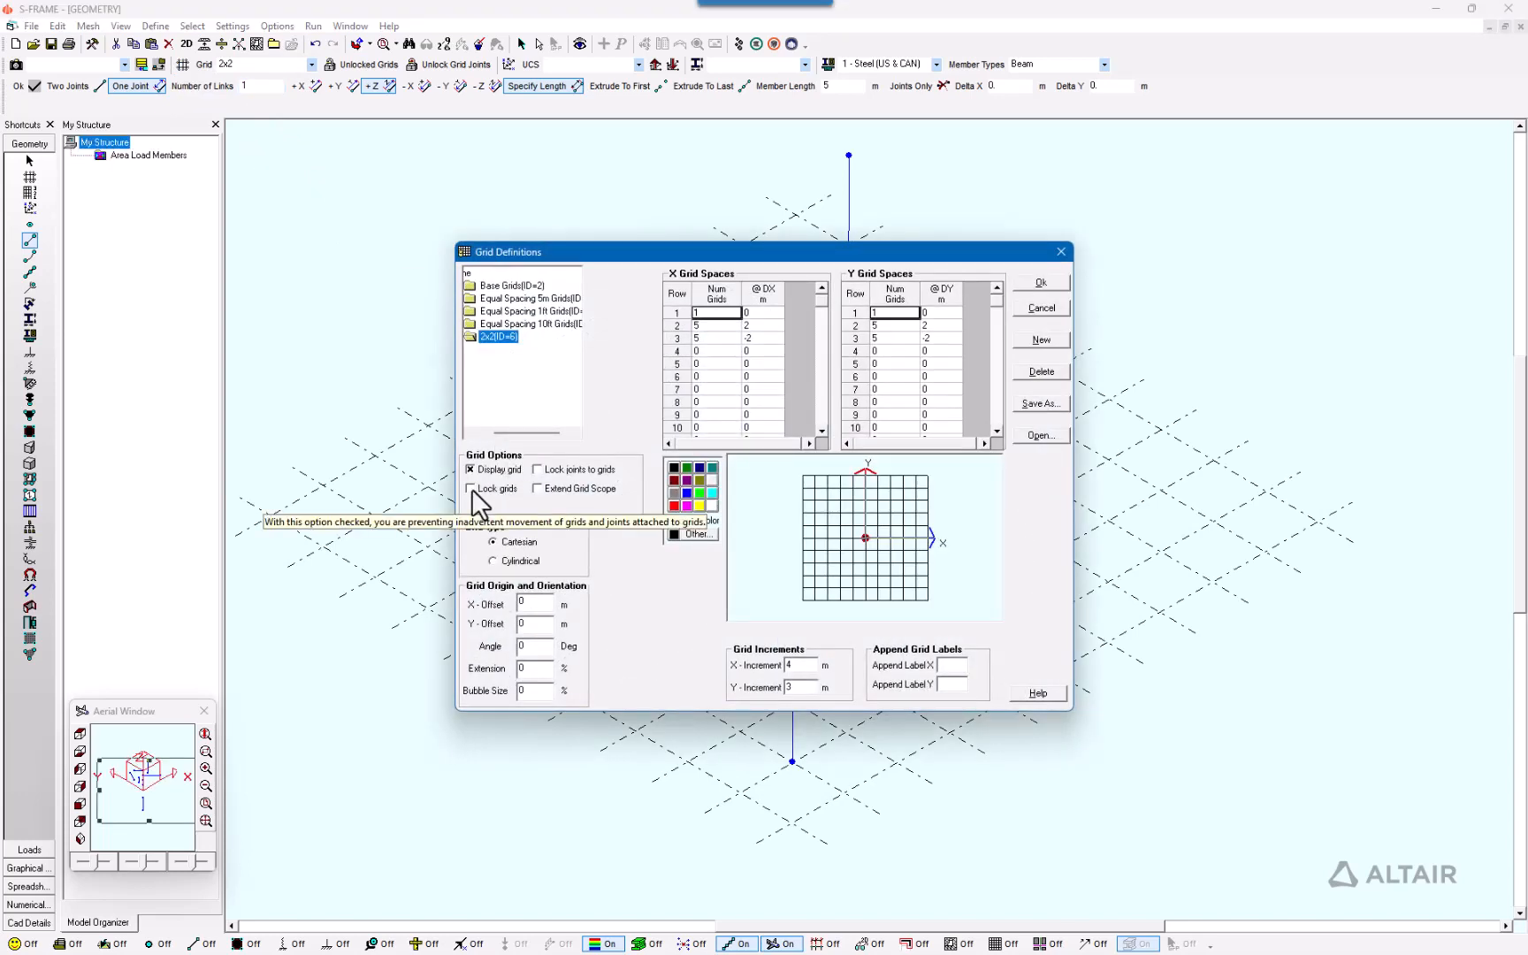
click(472, 489)
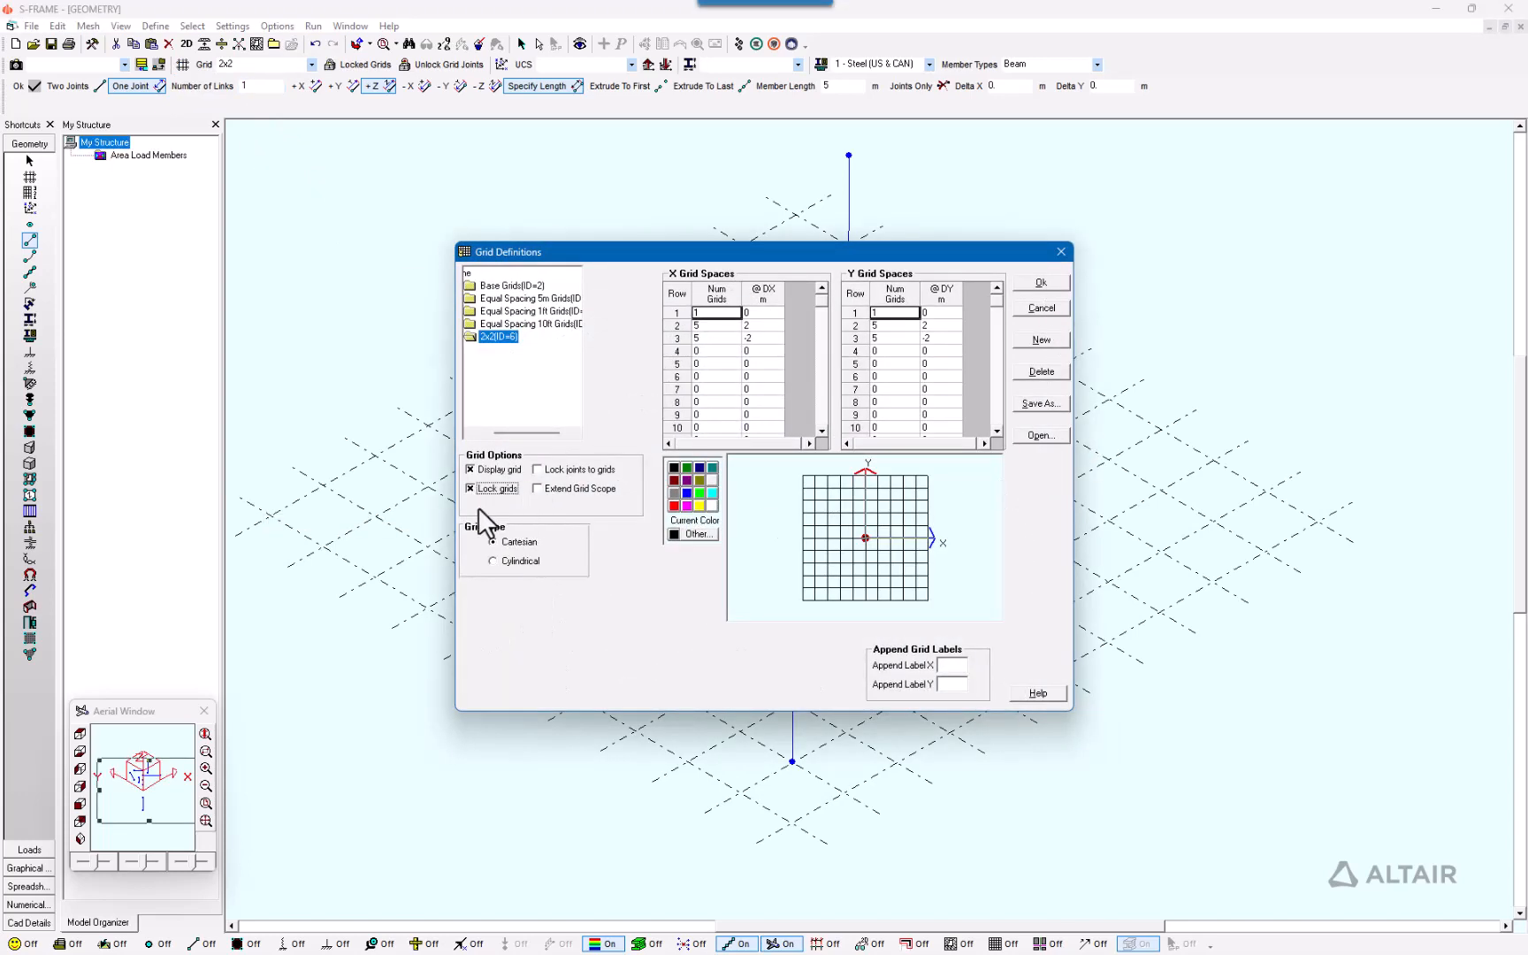
click(1058, 285)
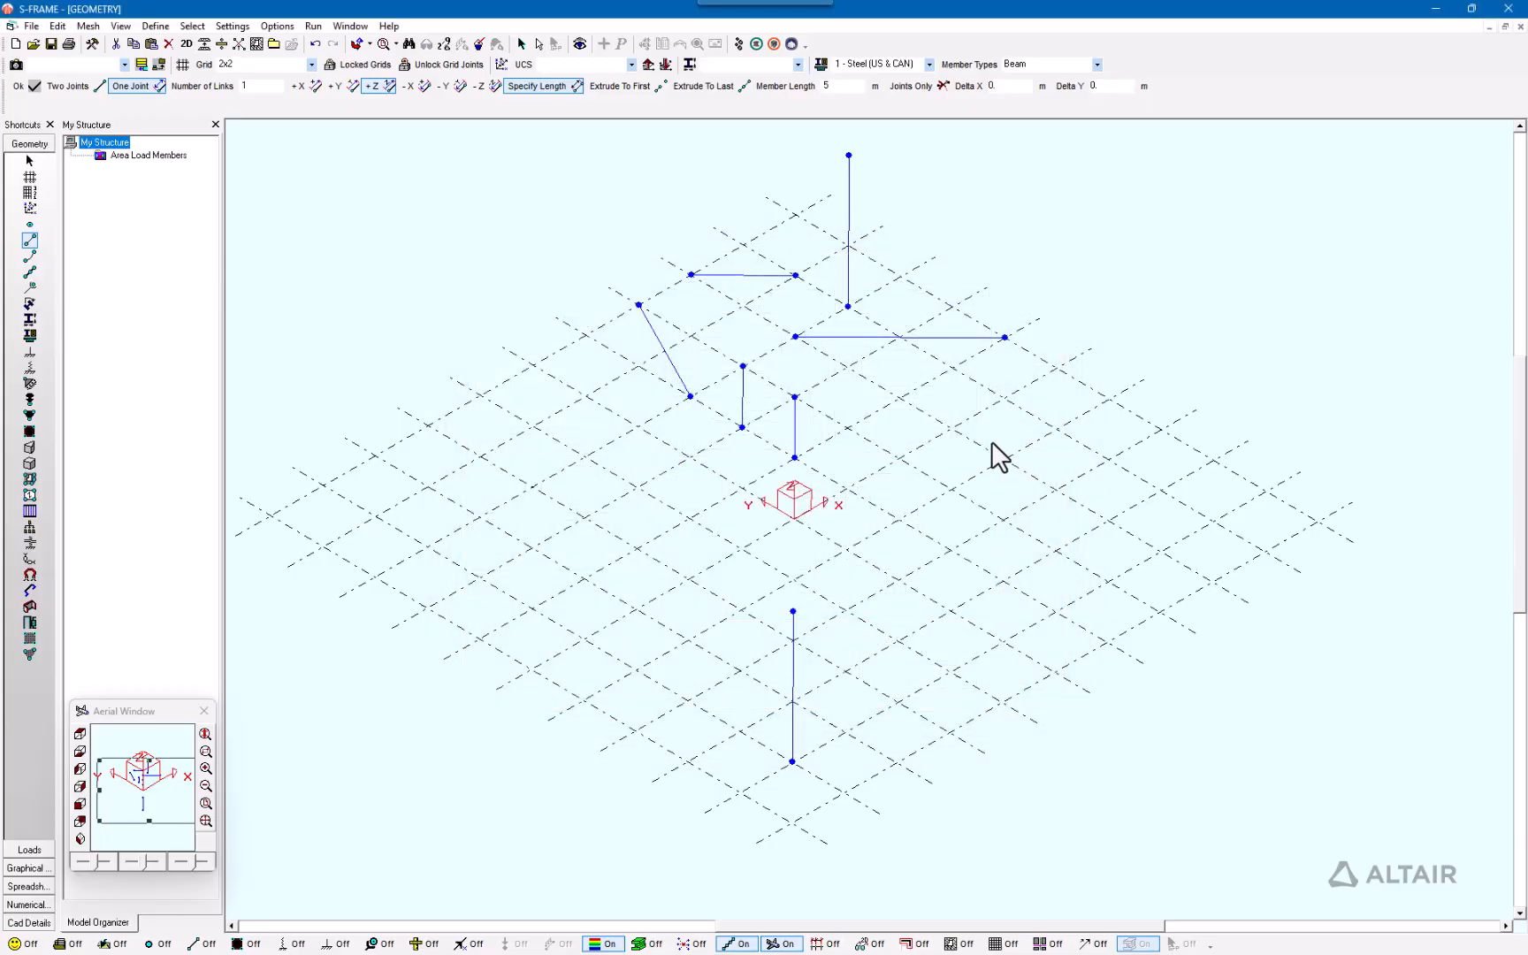
Try to move a grid line of the locked grid in the model view.
middle_drag(991, 443, 960, 389)
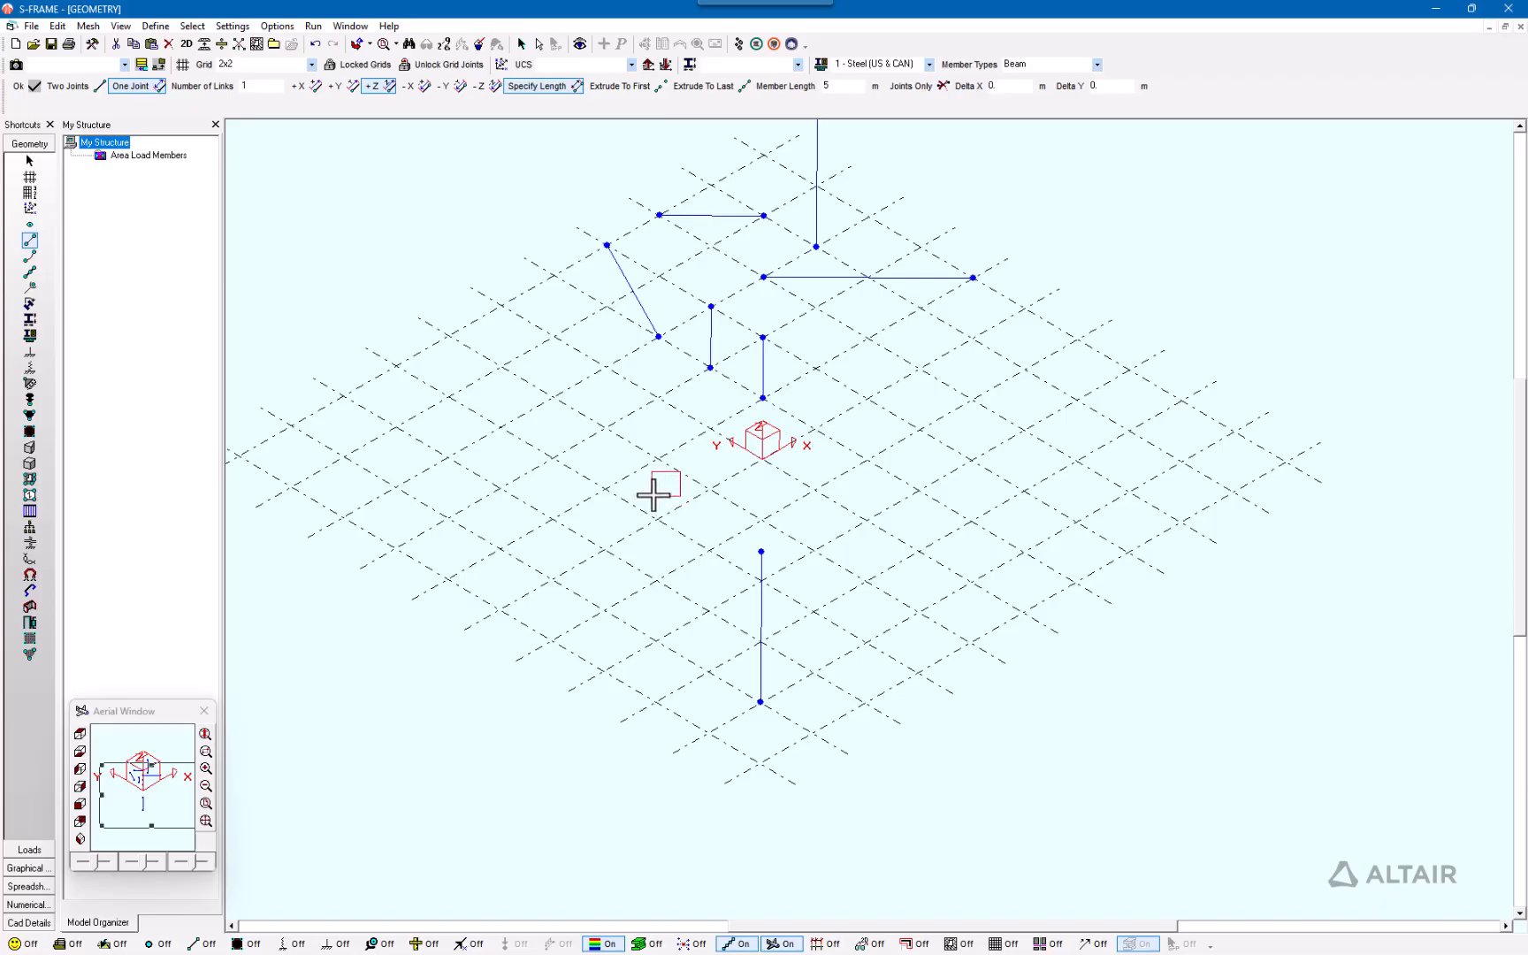
mouse_move(680, 471)
mouse_down()
mouse_move(915, 503)
mouse_move(665, 498)
mouse_move(723, 522)
mouse_move(672, 457)
mouse_up()
scroll(628, 456, up, 1)
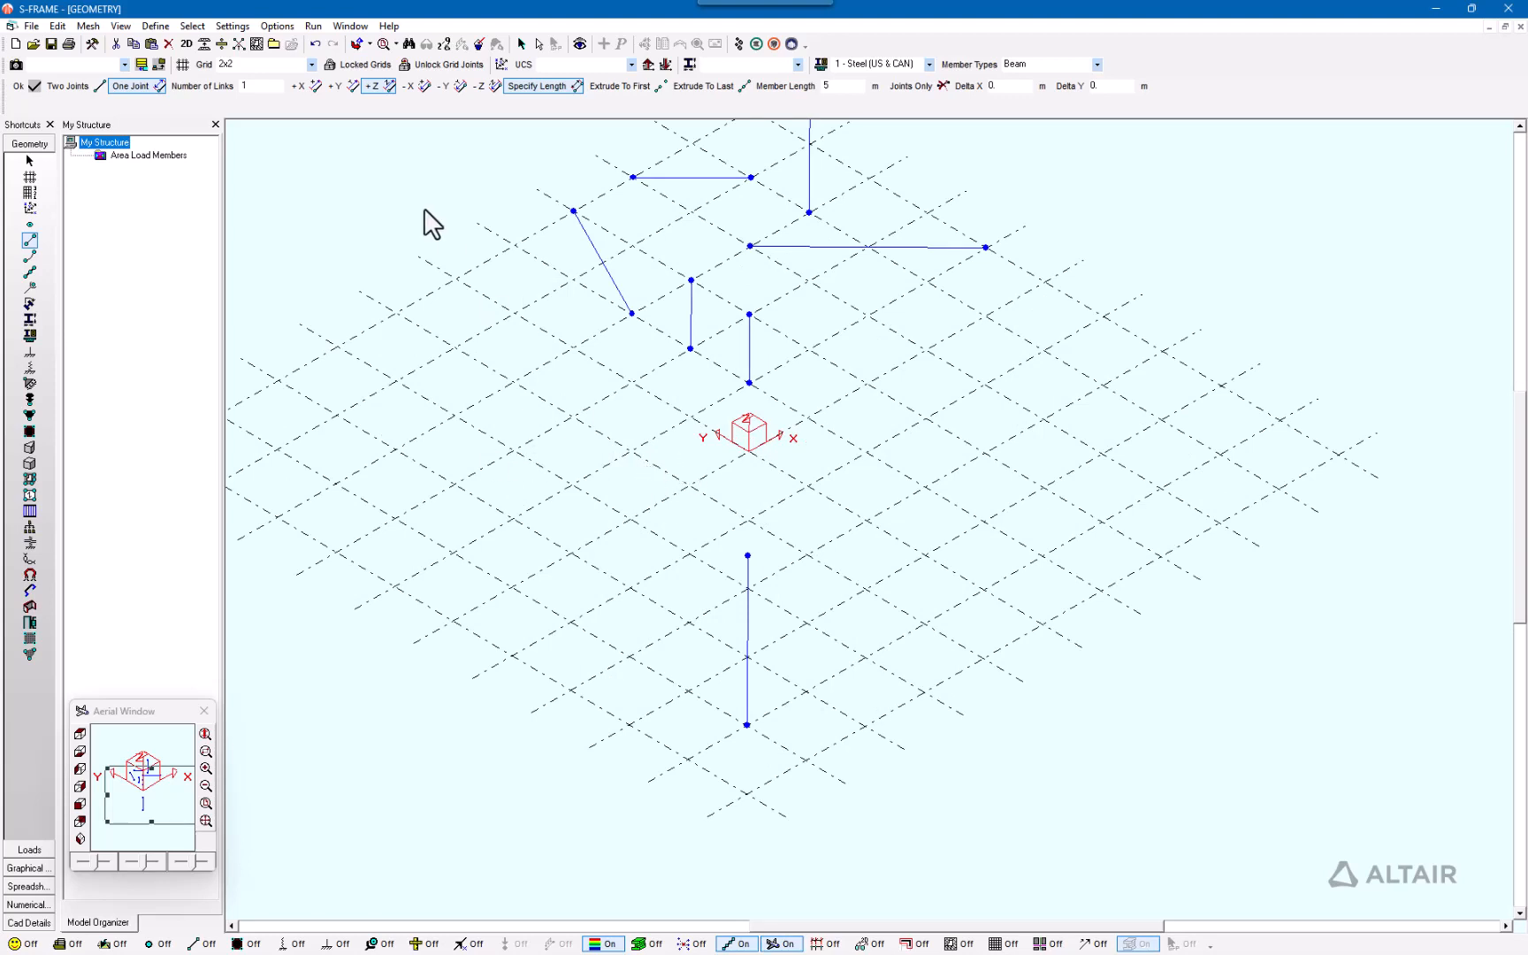
middle_drag(841, 288, 795, 337)
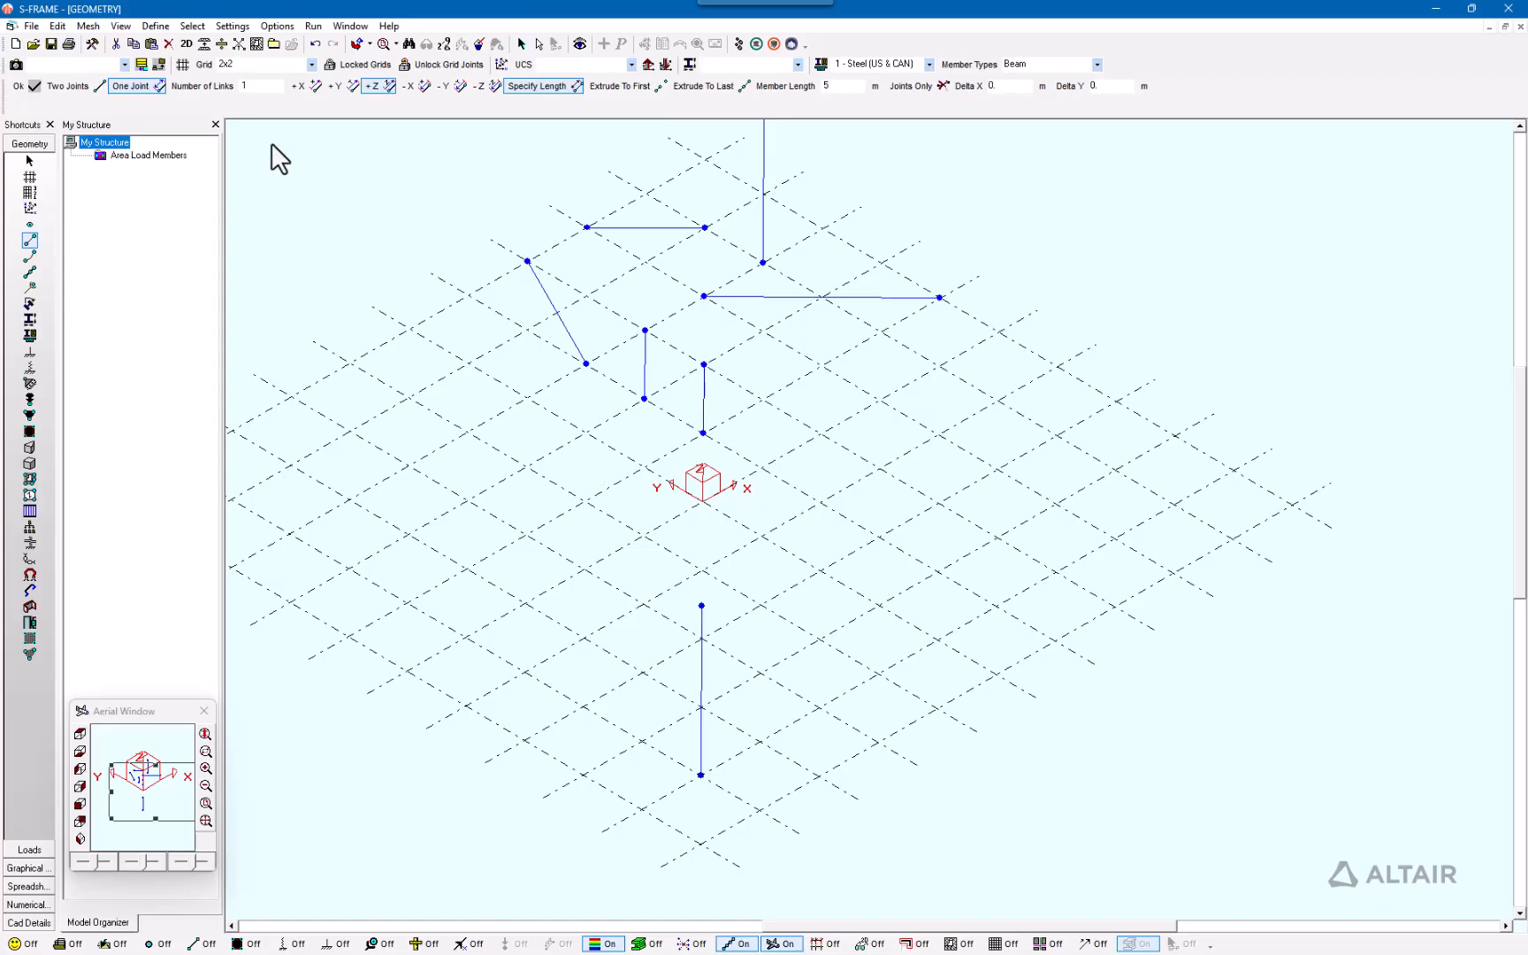
Set the 2x2 grid's display colour to purple and apply it.
double_click(522, 394)
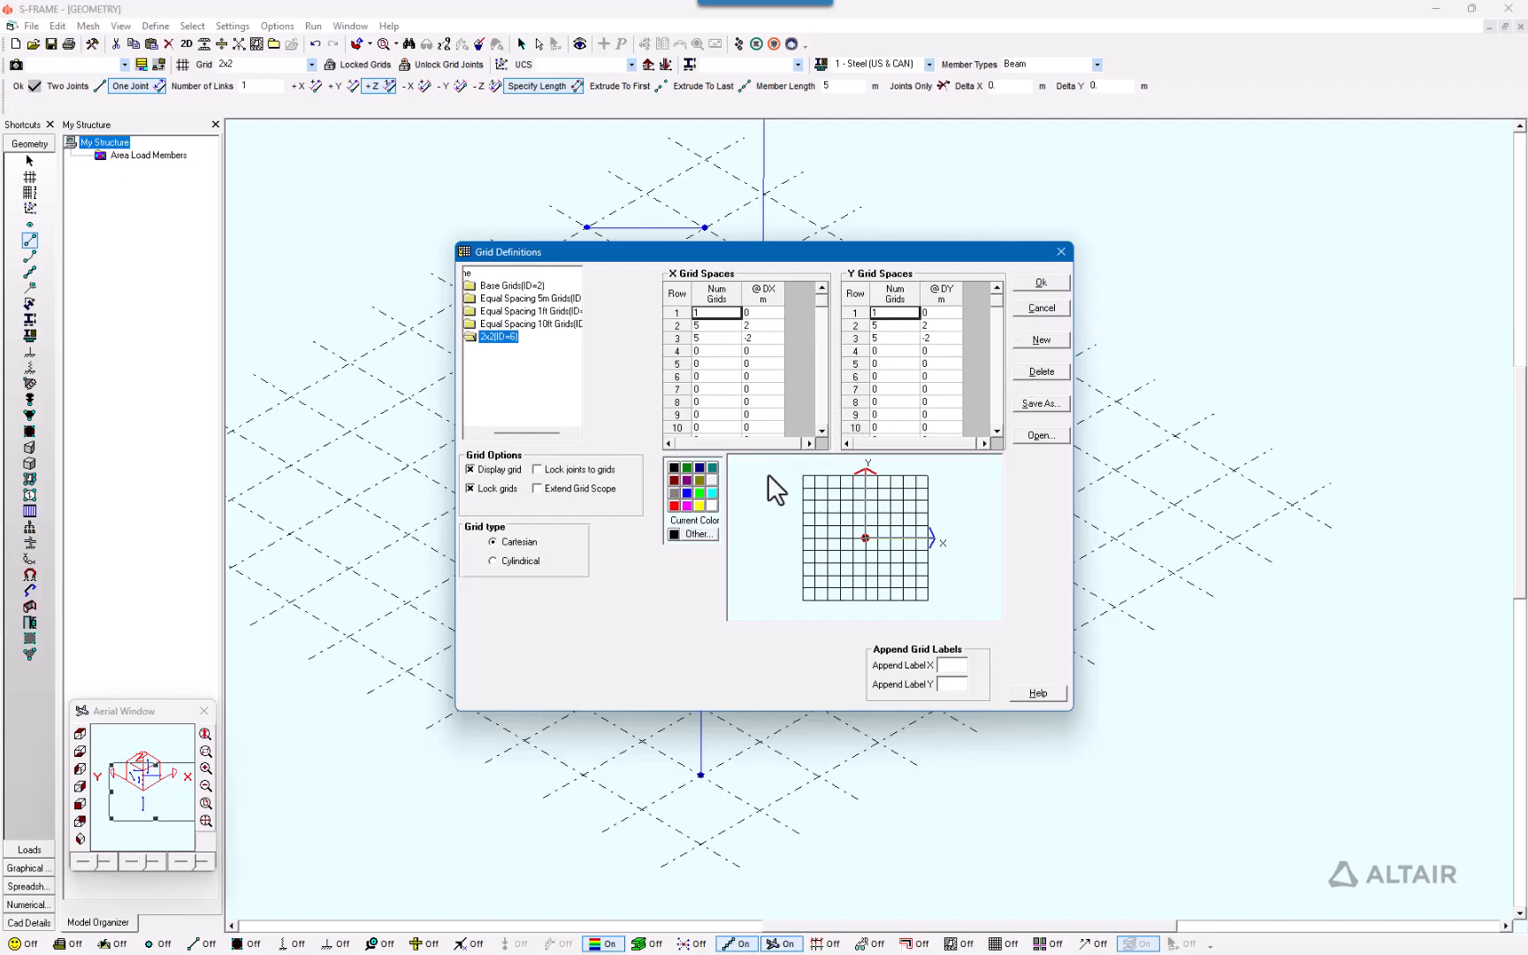
click(687, 479)
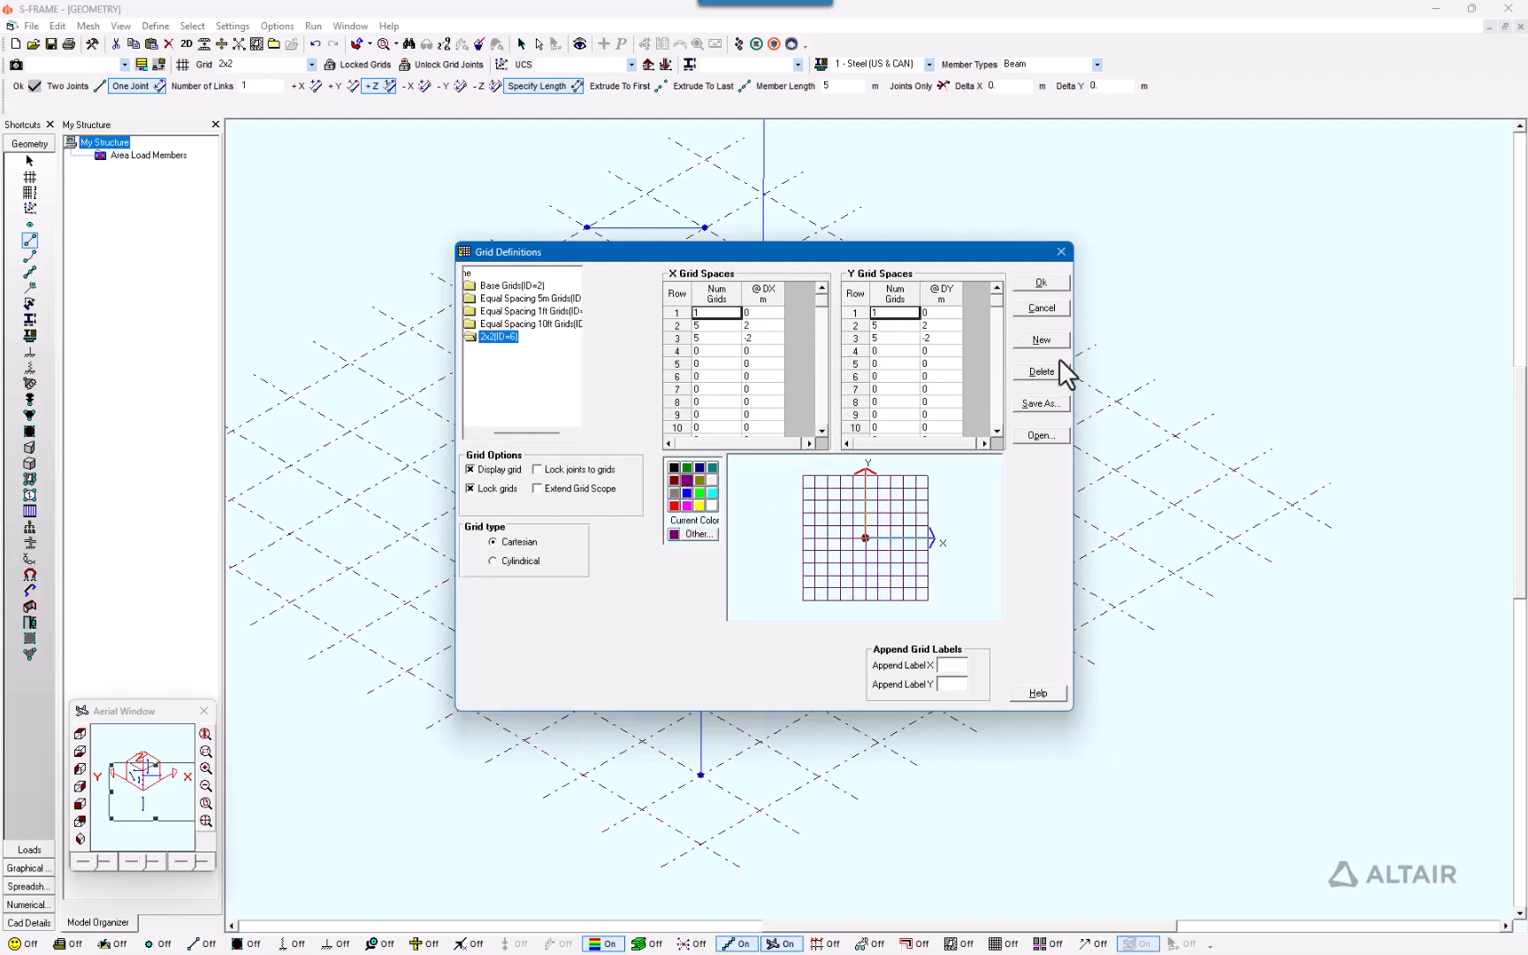
click(1040, 284)
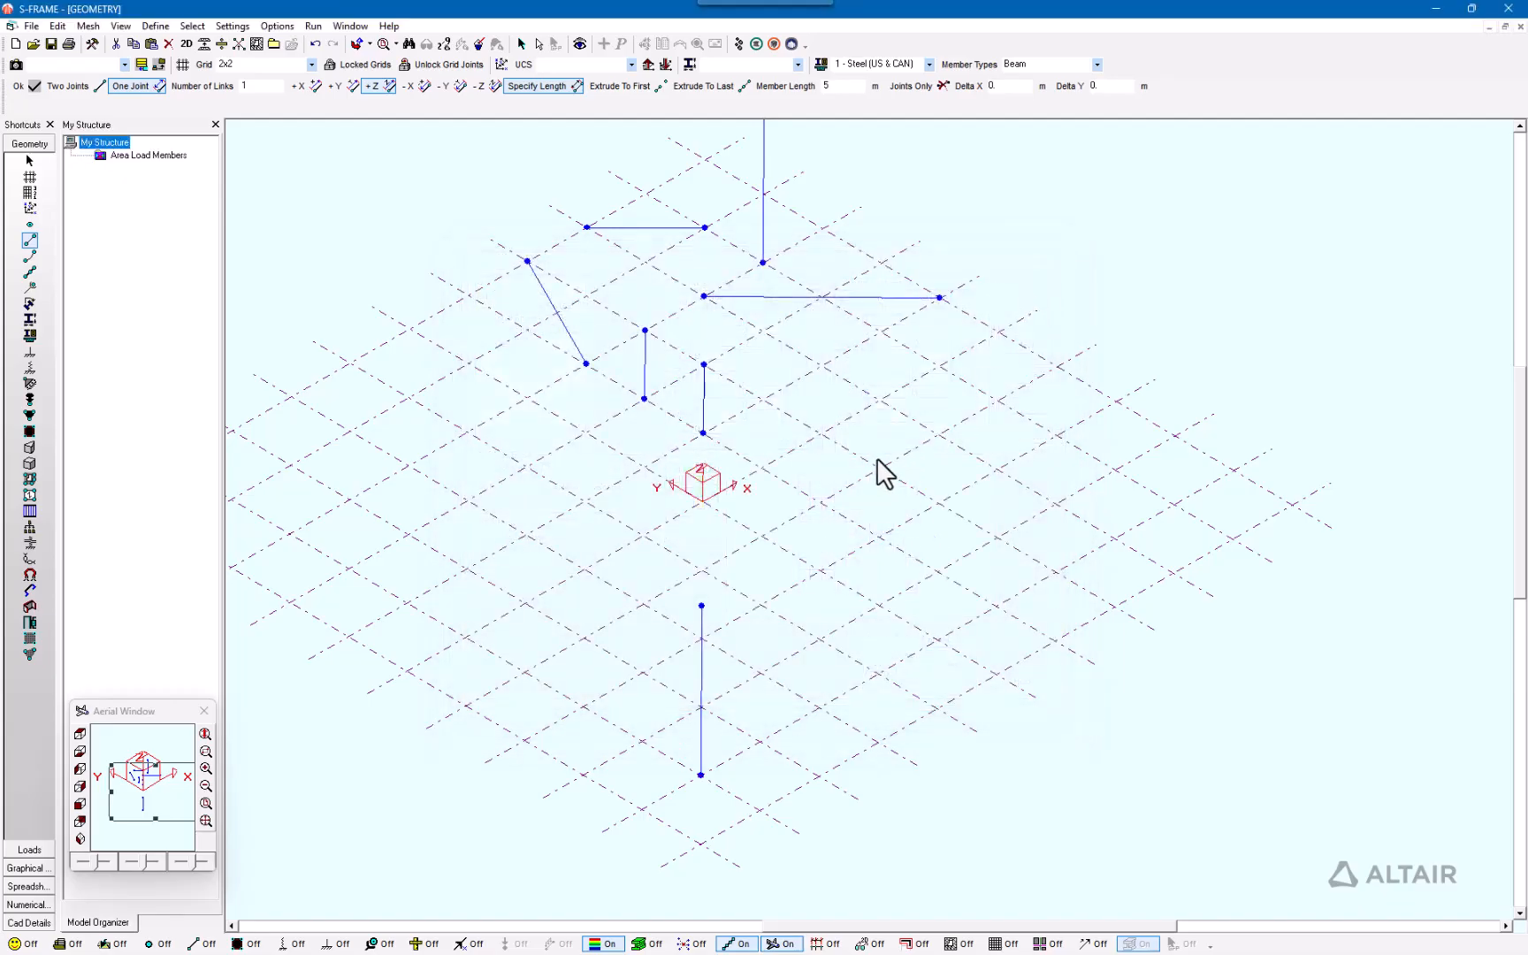
Set the 2x2 grid's display colour to bright green and apply it.
middle_drag(880, 470, 952, 481)
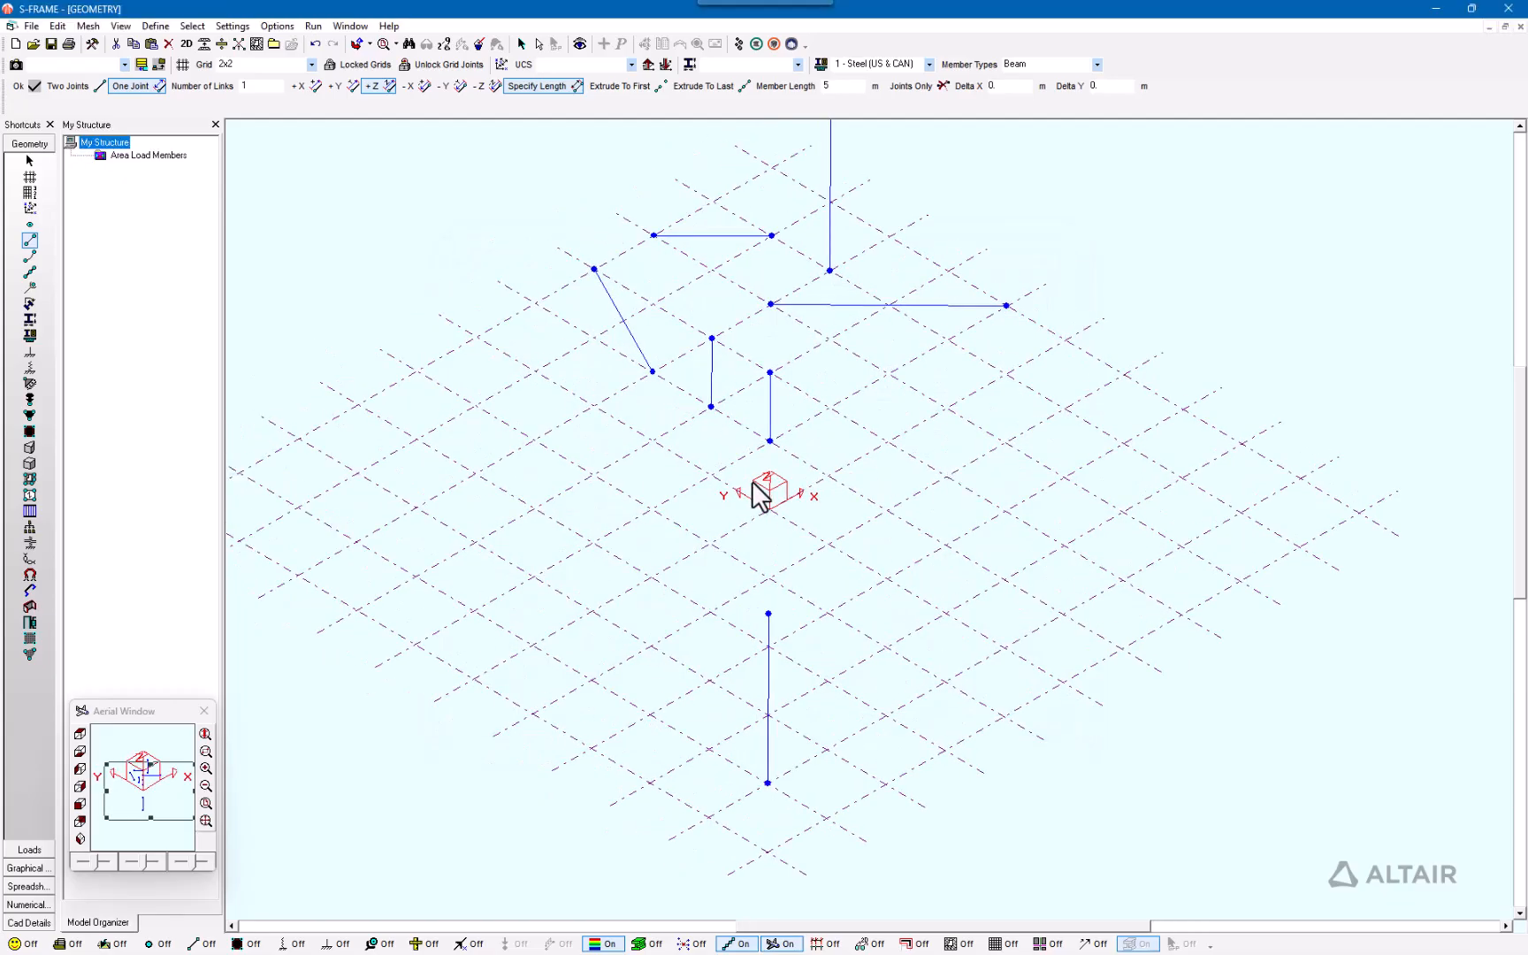
click(183, 63)
click(700, 494)
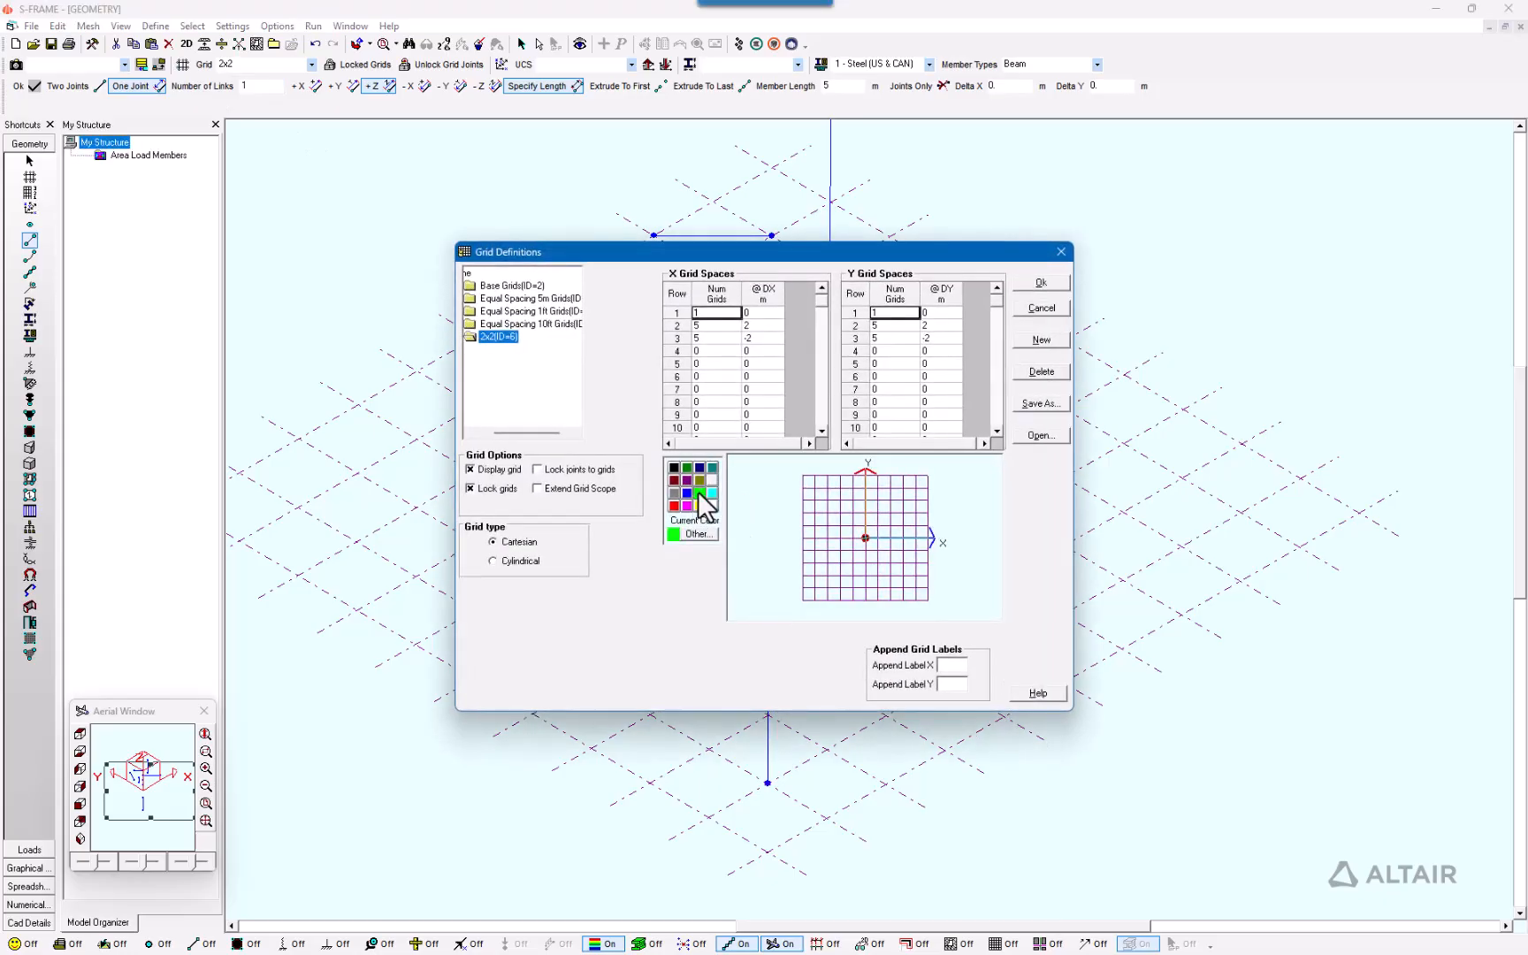
click(1040, 282)
middle_drag(919, 499, 917, 419)
scroll(979, 461, down, 2)
scroll(937, 458, up, 1)
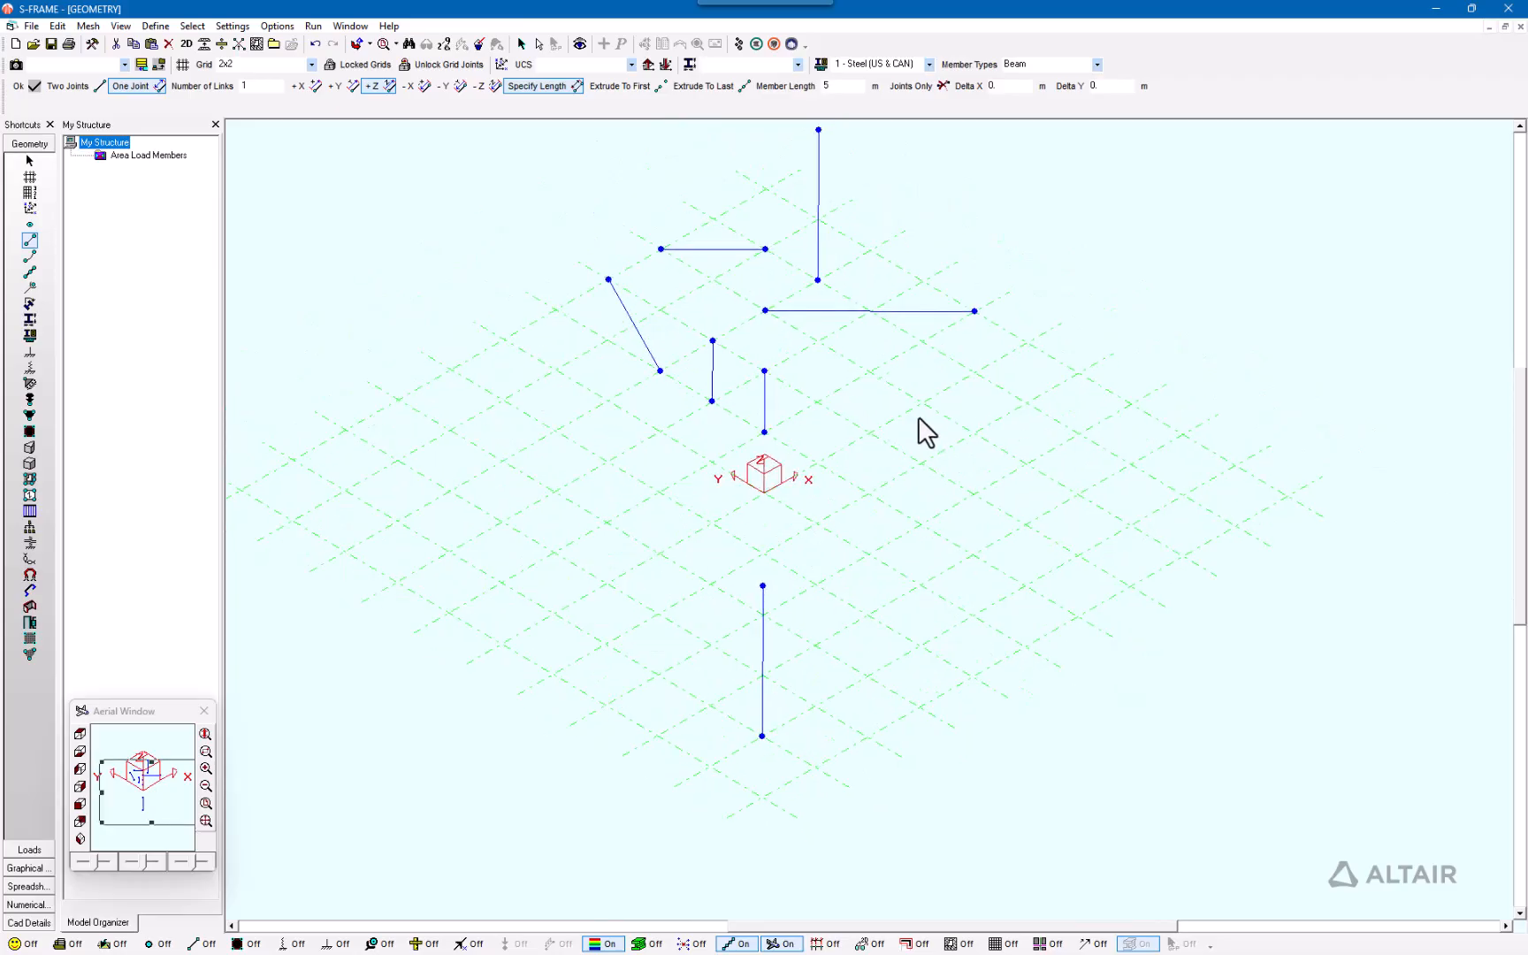
Unlock the 2x2 grid, lock its joints to the grids, and apply both options.
click(182, 63)
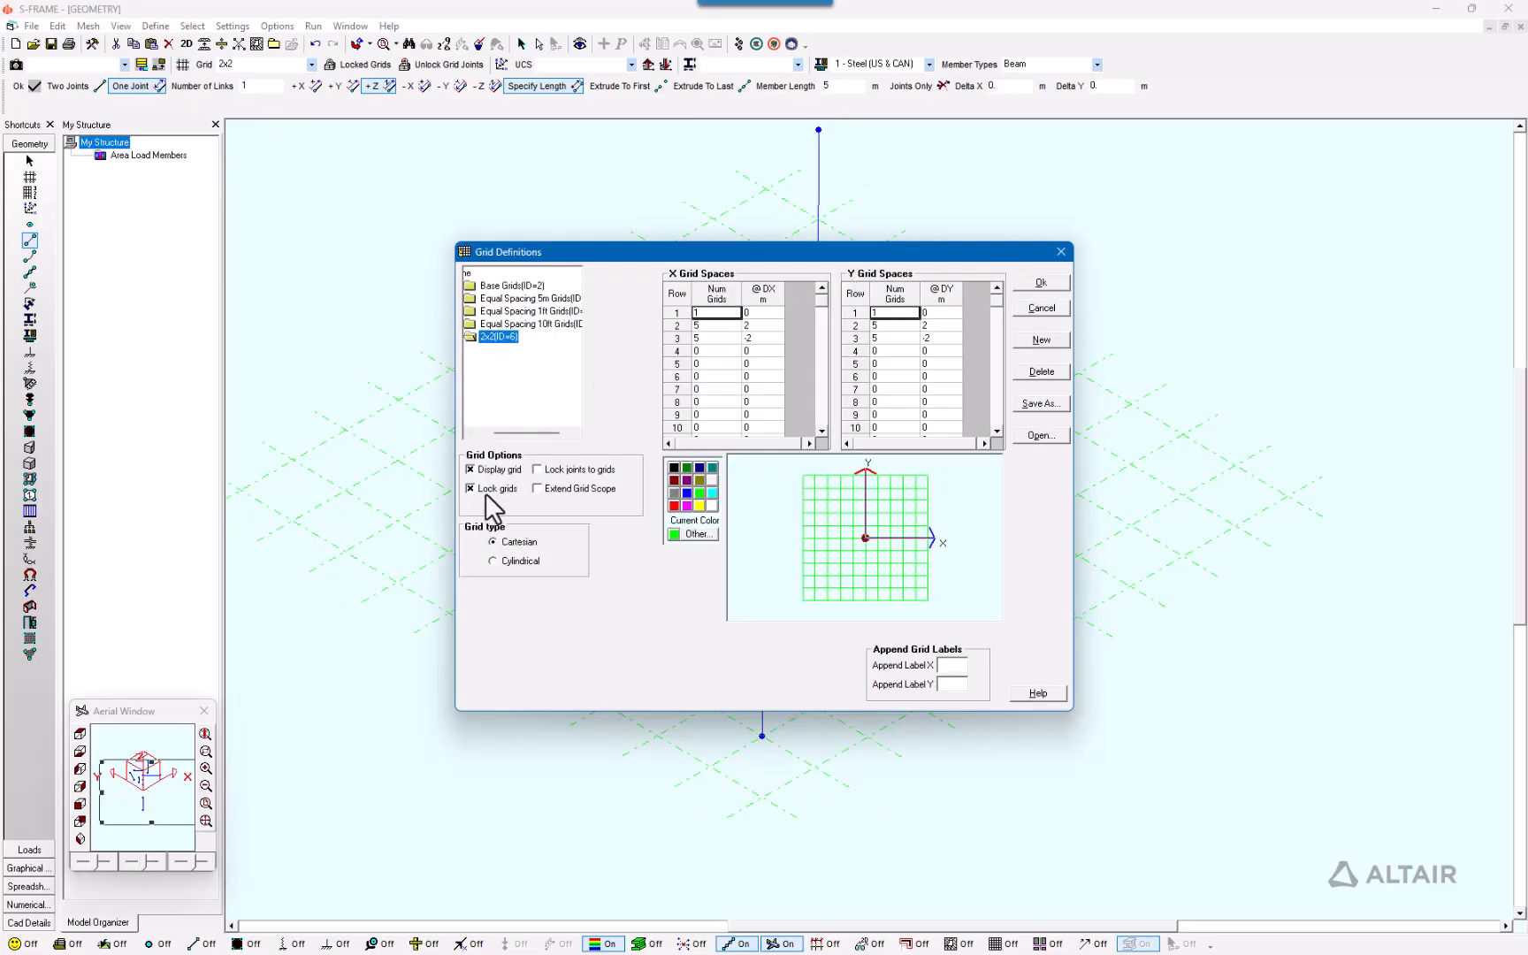
click(470, 488)
click(537, 469)
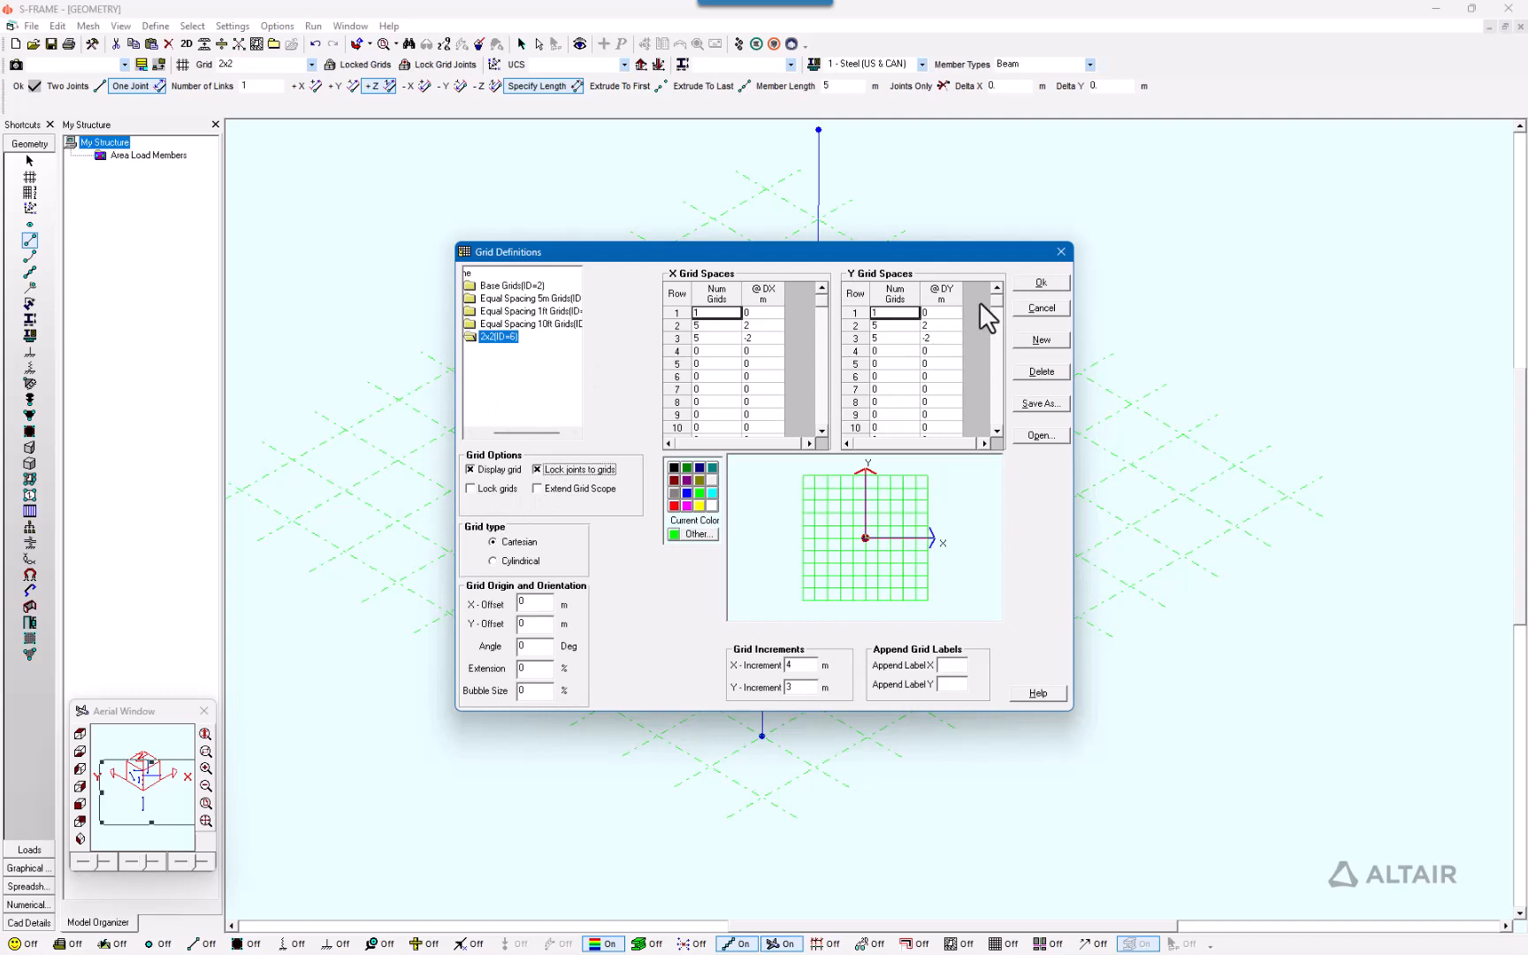
click(473, 489)
click(1052, 309)
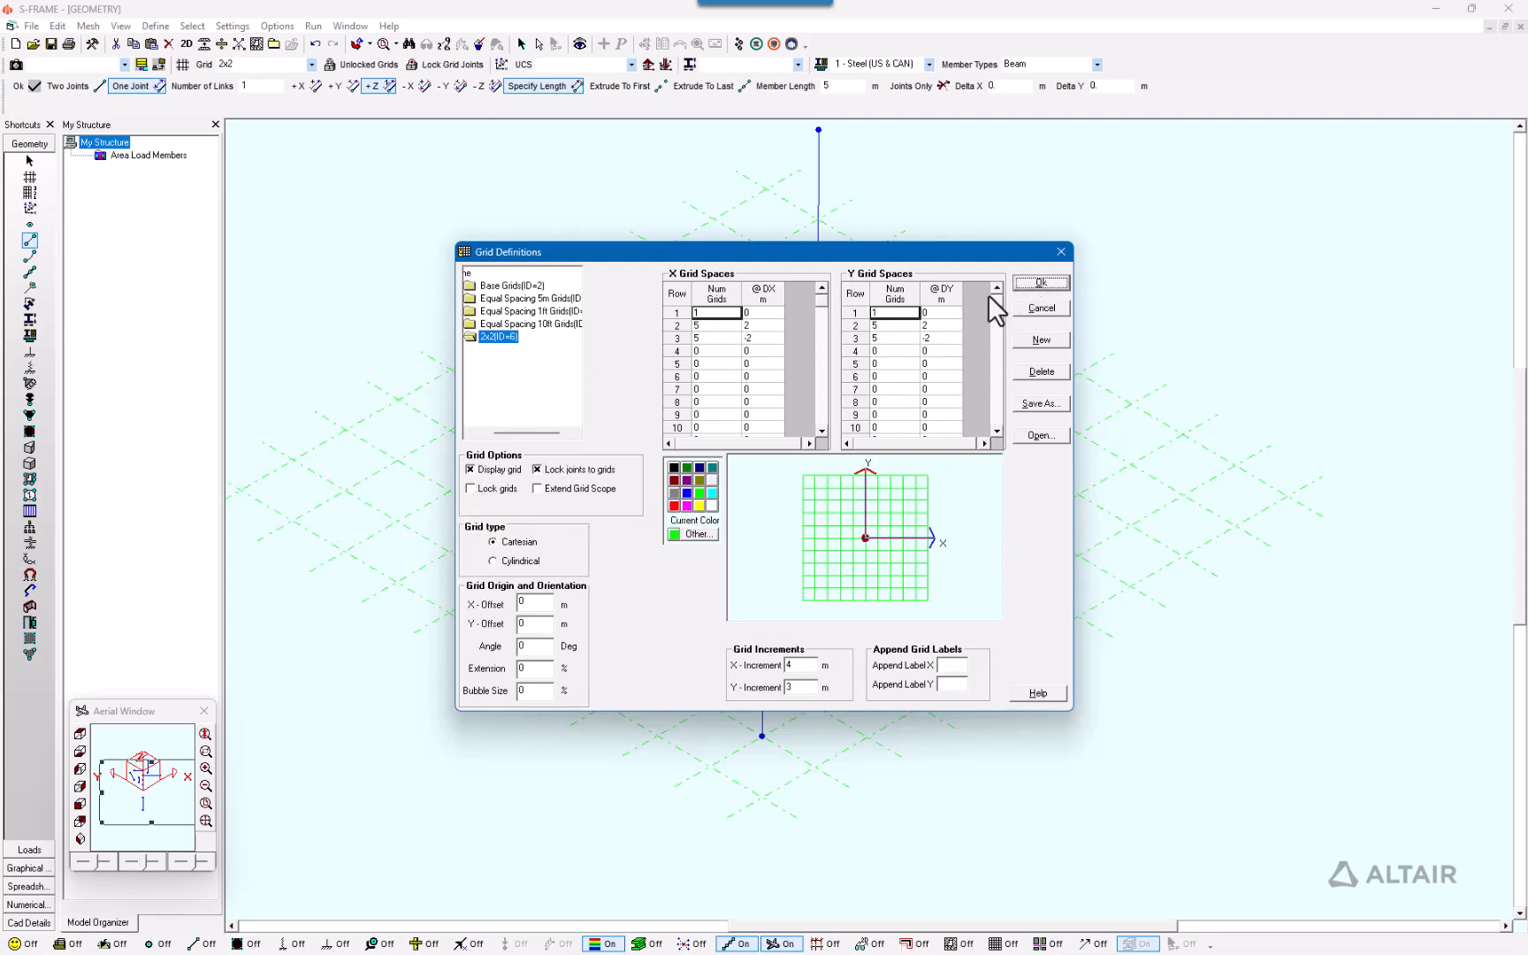
Move the outermost positive X grid line to leave a 10 m spacing and the outermost negative Y line to leave an 8 m spacing.
drag(1061, 365, 1276, 213)
middle_drag(1113, 564, 1034, 540)
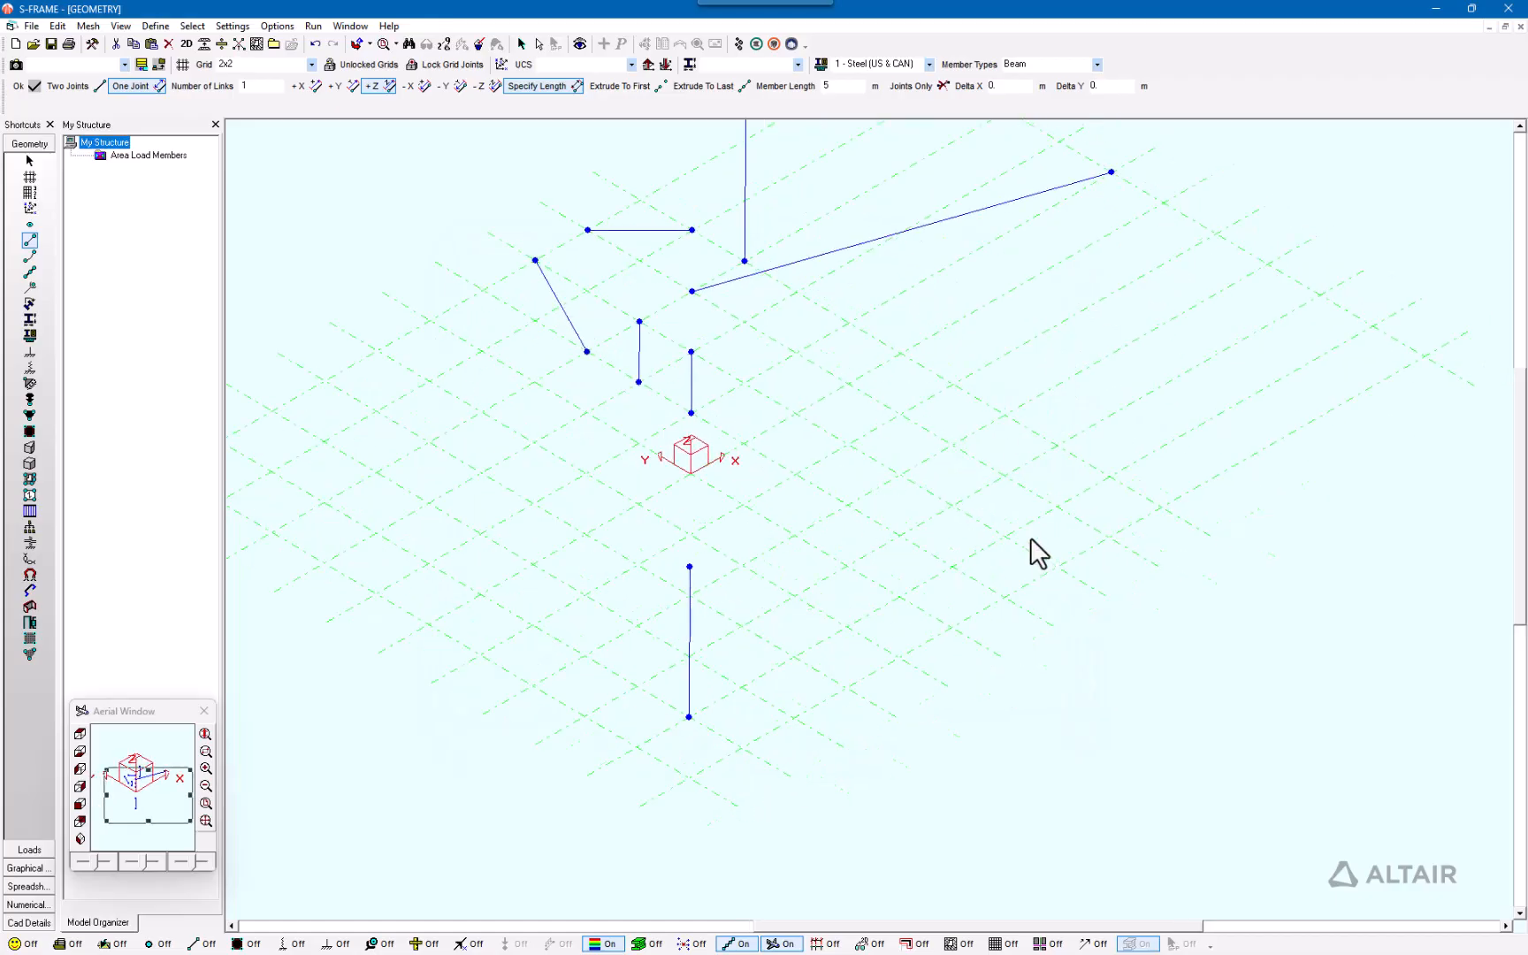
scroll(1011, 597, down, 1)
drag(952, 597, 1097, 681)
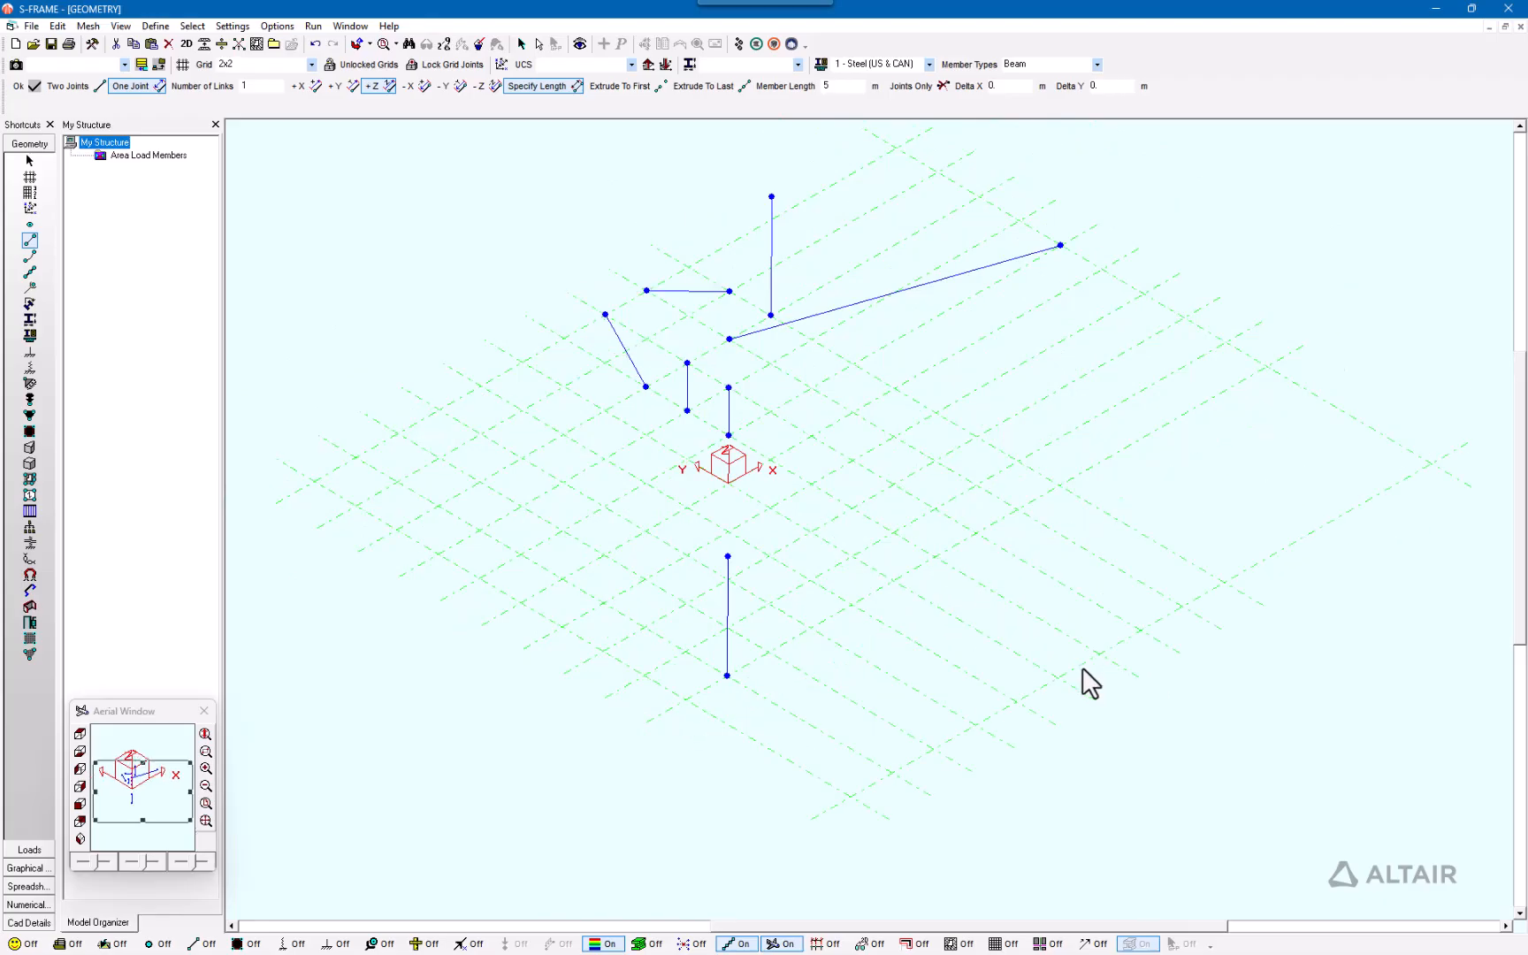
middle_drag(1085, 682, 951, 562)
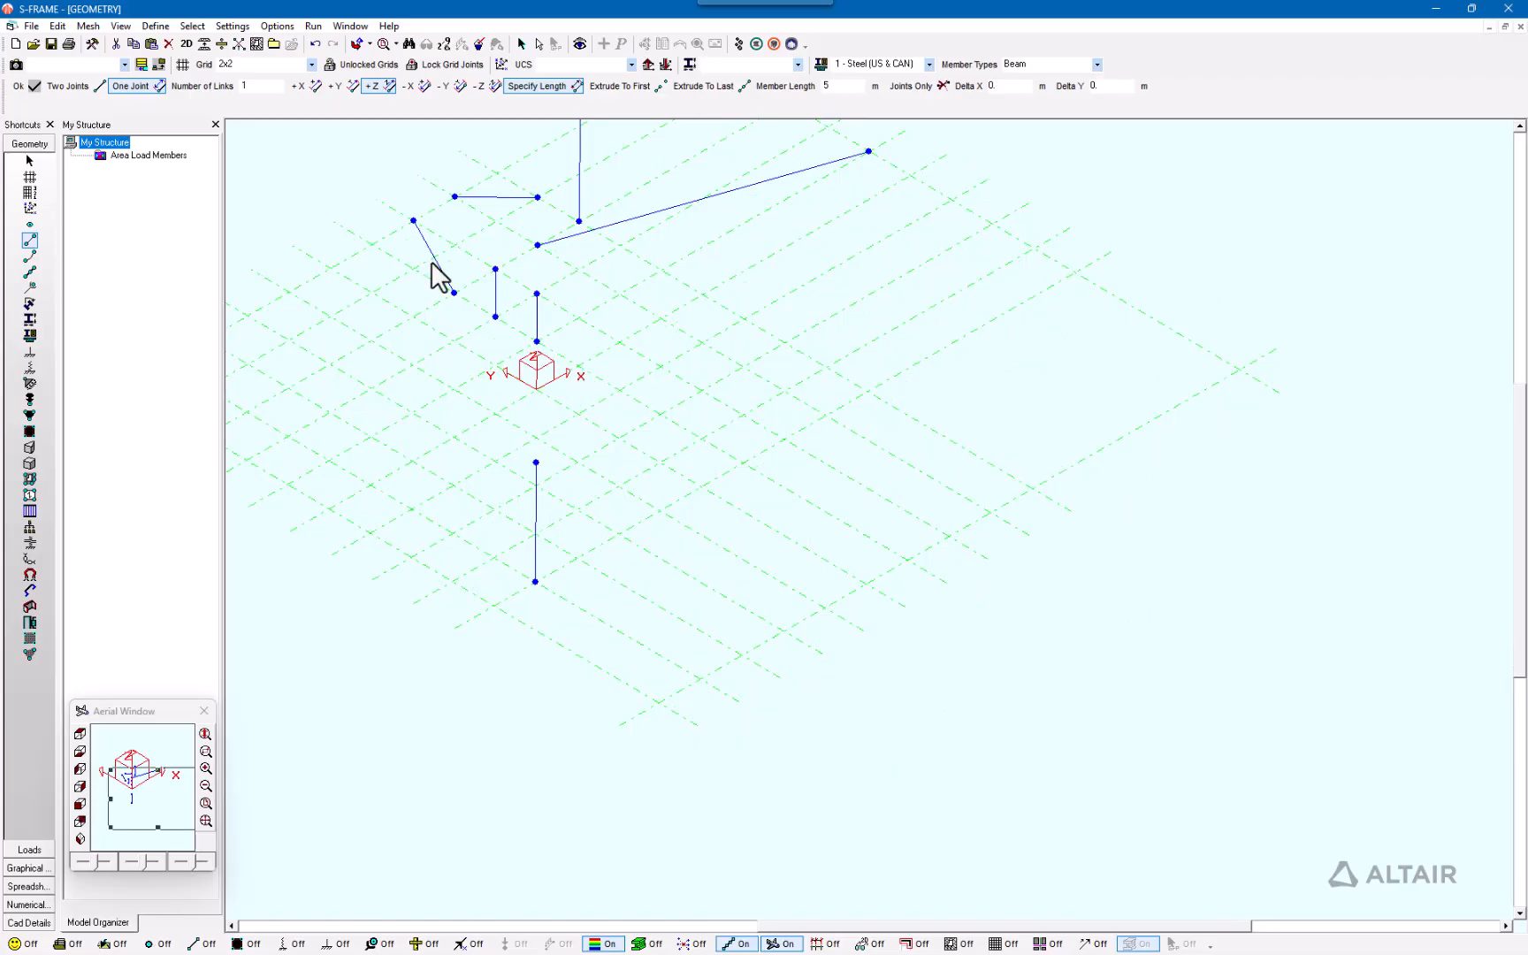
Check the X and Y grid spacings in the 2x2 grid's definition and close it unchanged.
click(186, 65)
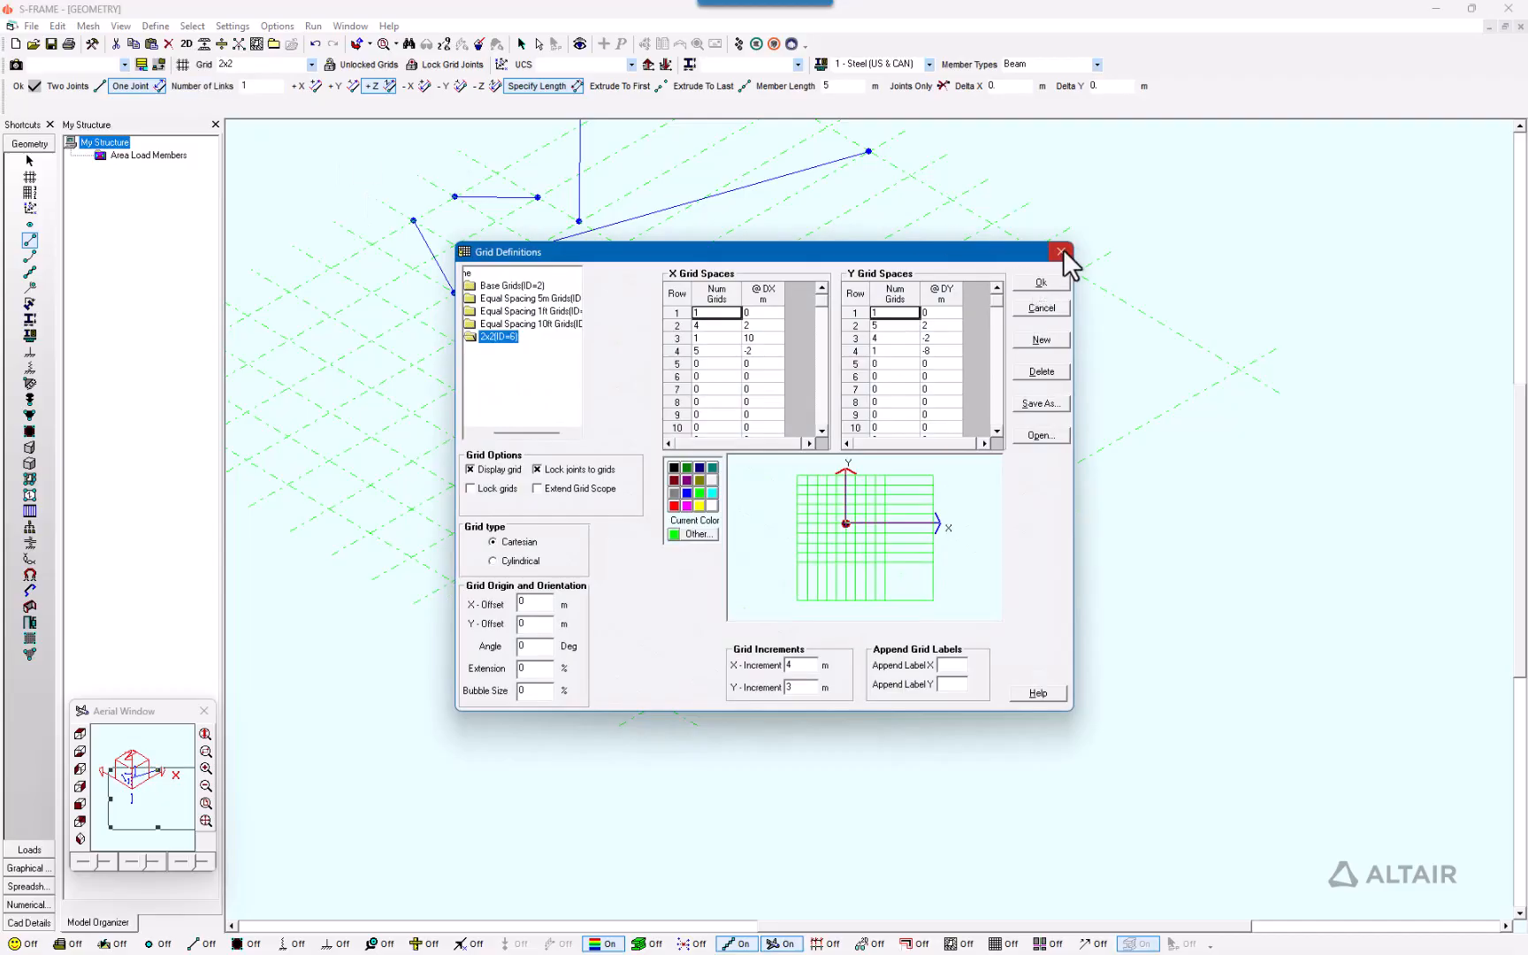
click(1061, 252)
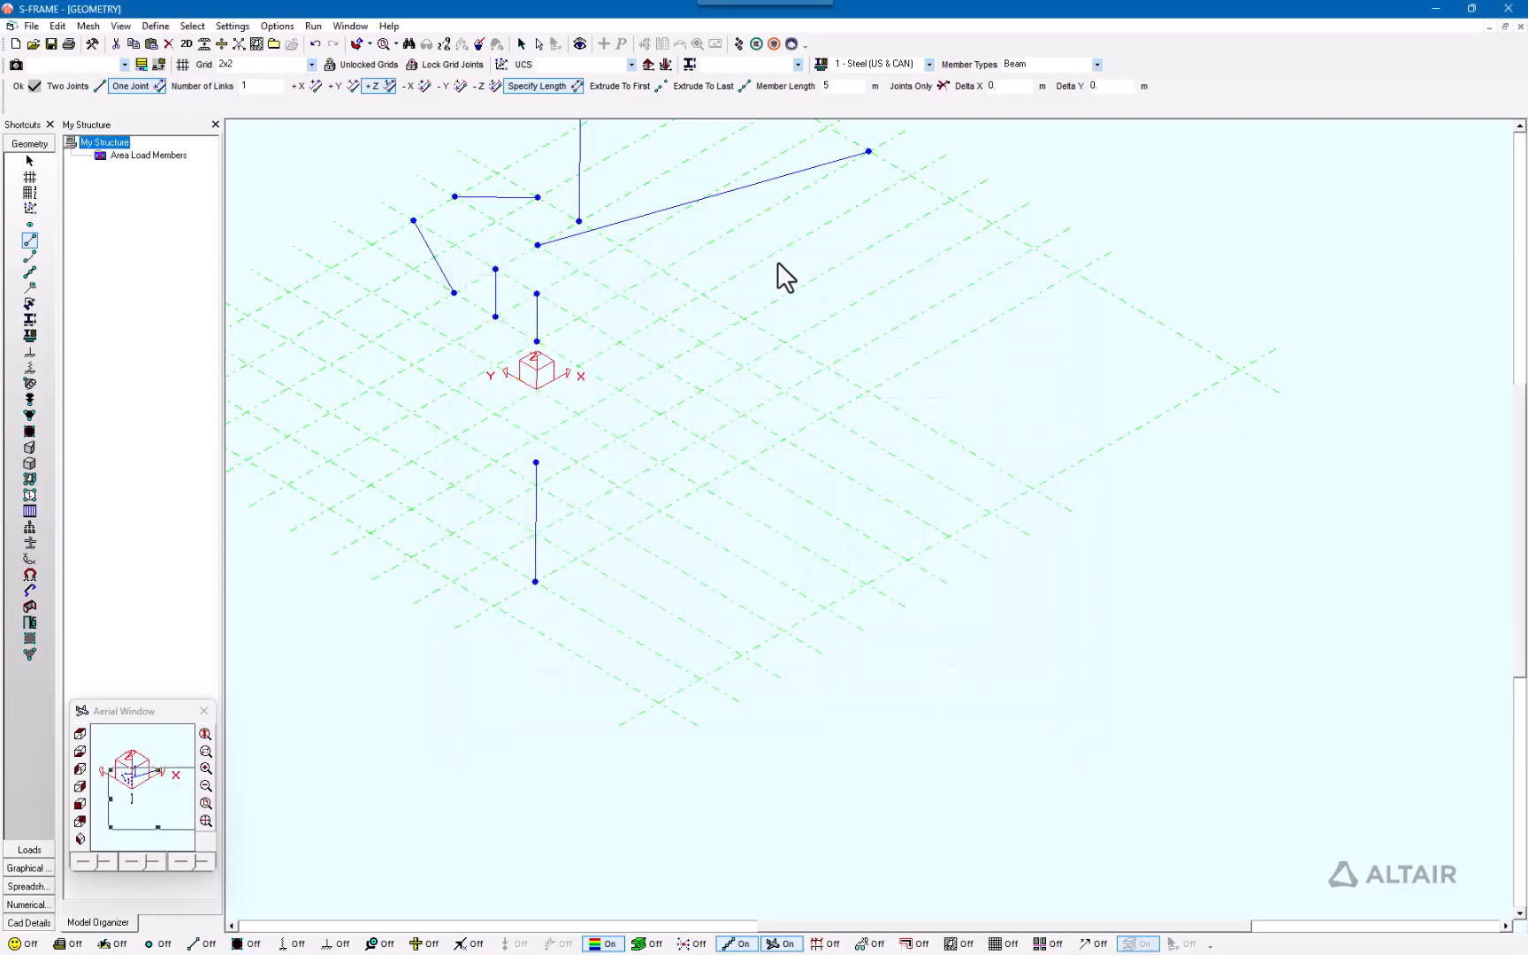
middle_drag(771, 263, 862, 336)
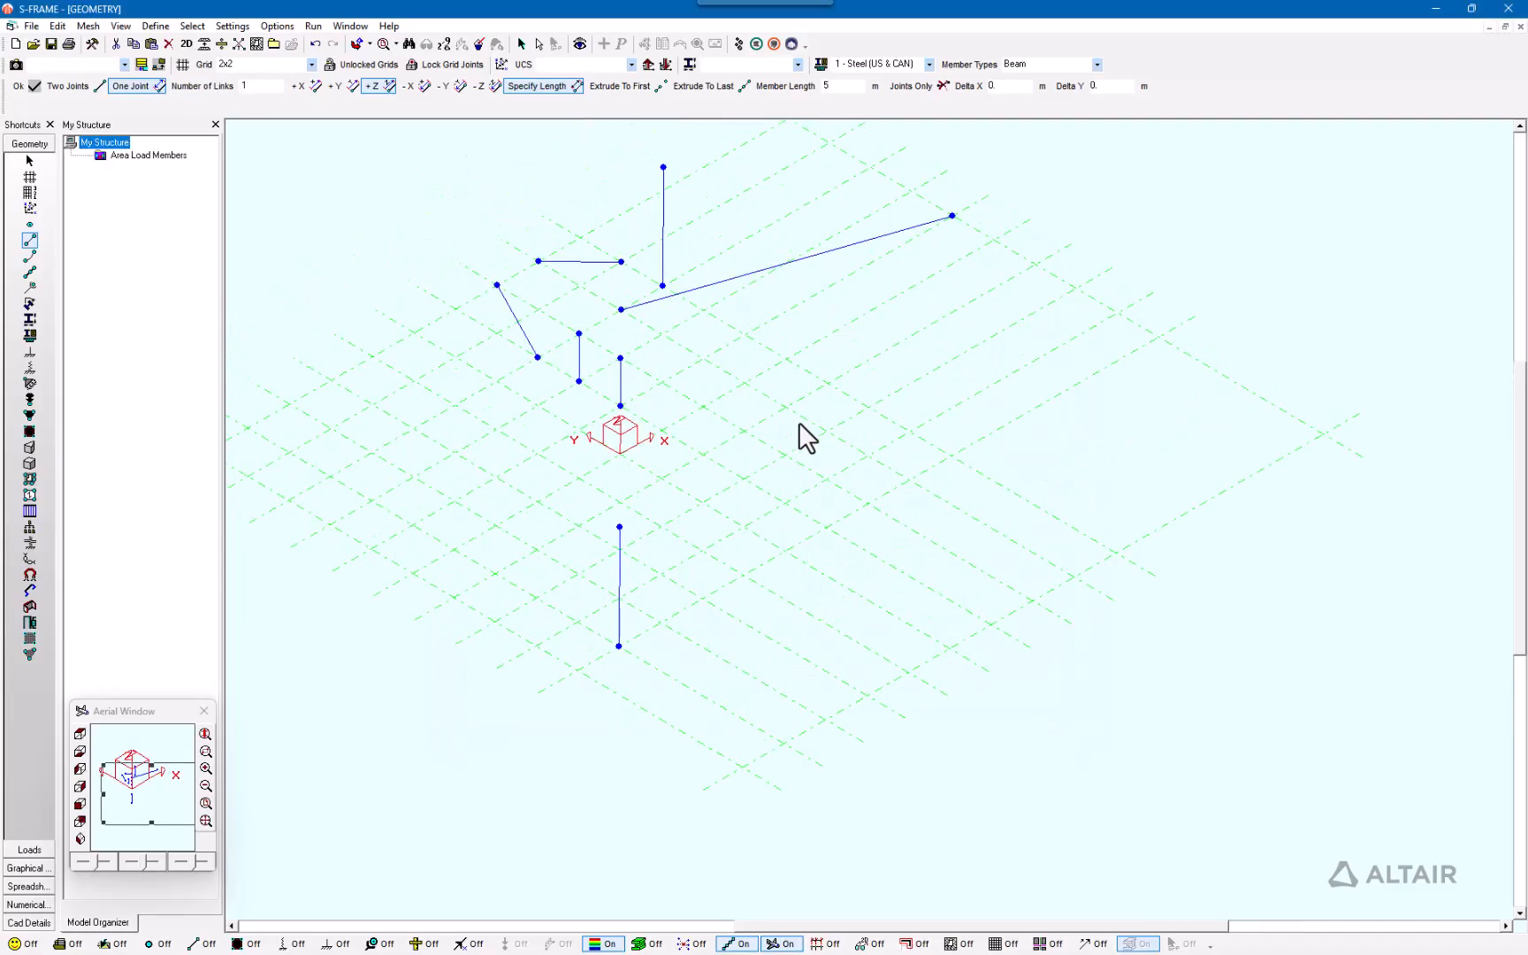
Open the 2x2 grid's definition for editing.
middle_drag(648, 379, 774, 401)
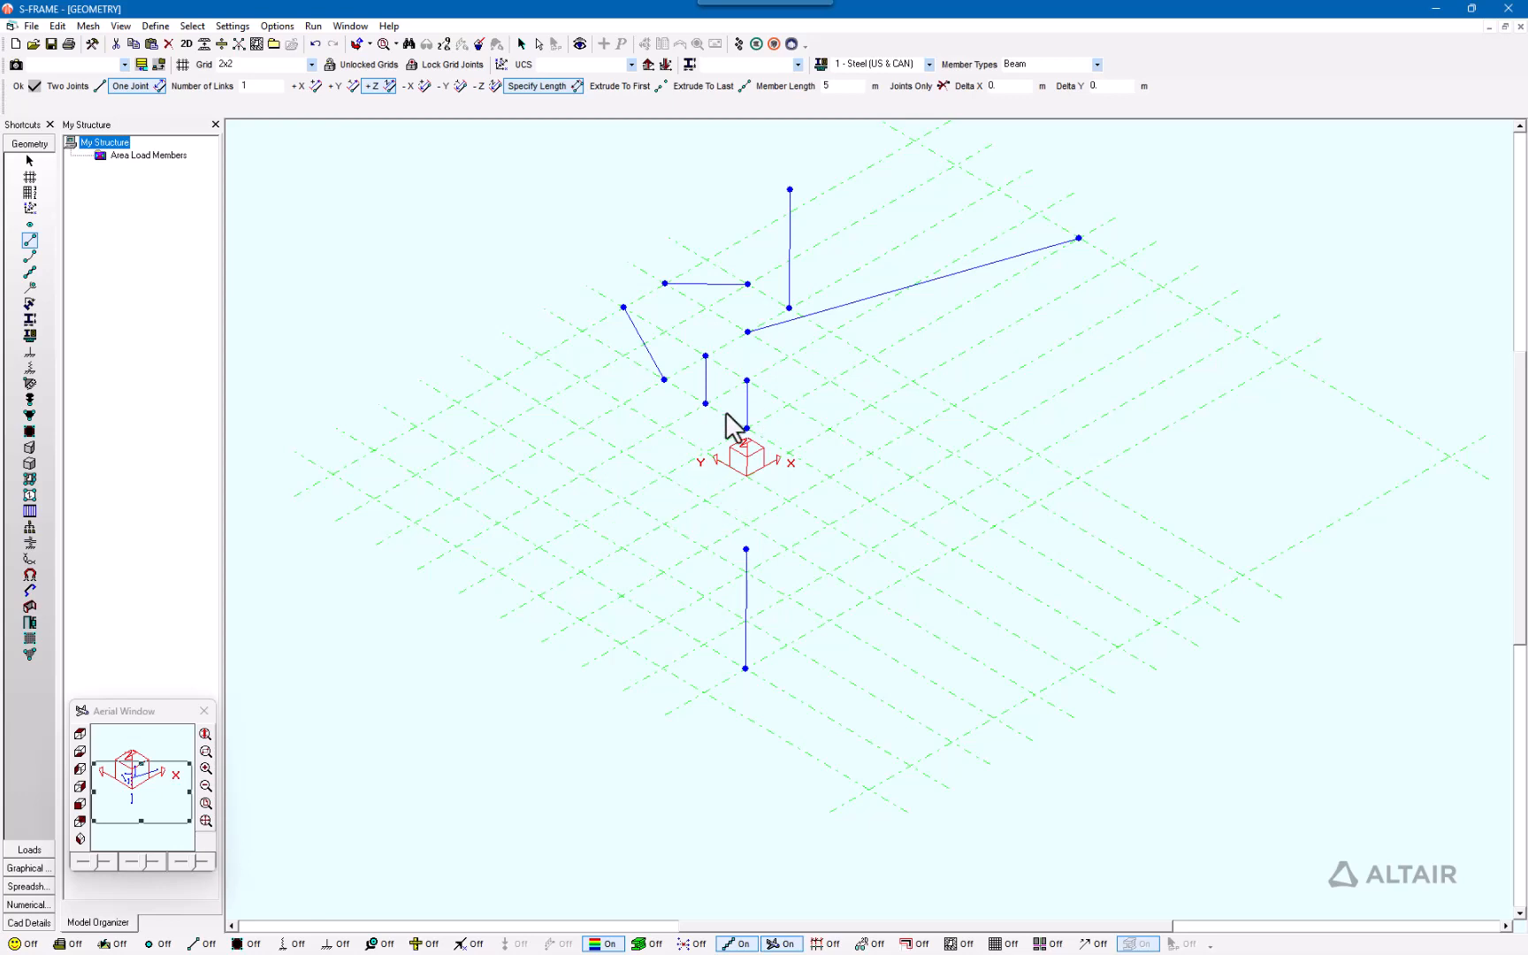
click(183, 64)
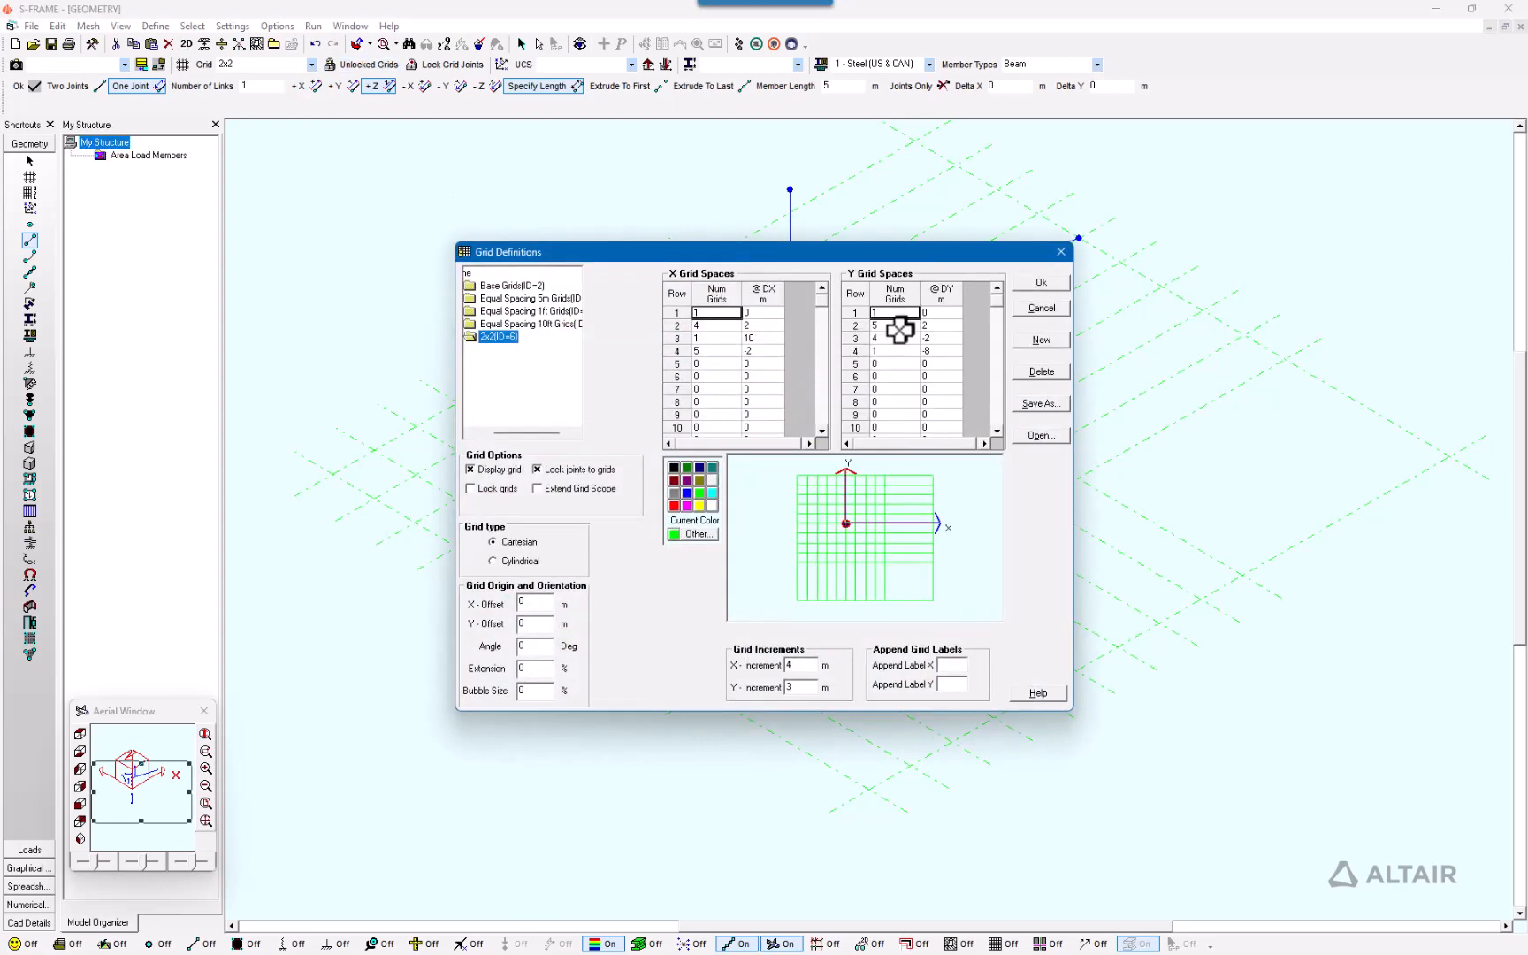